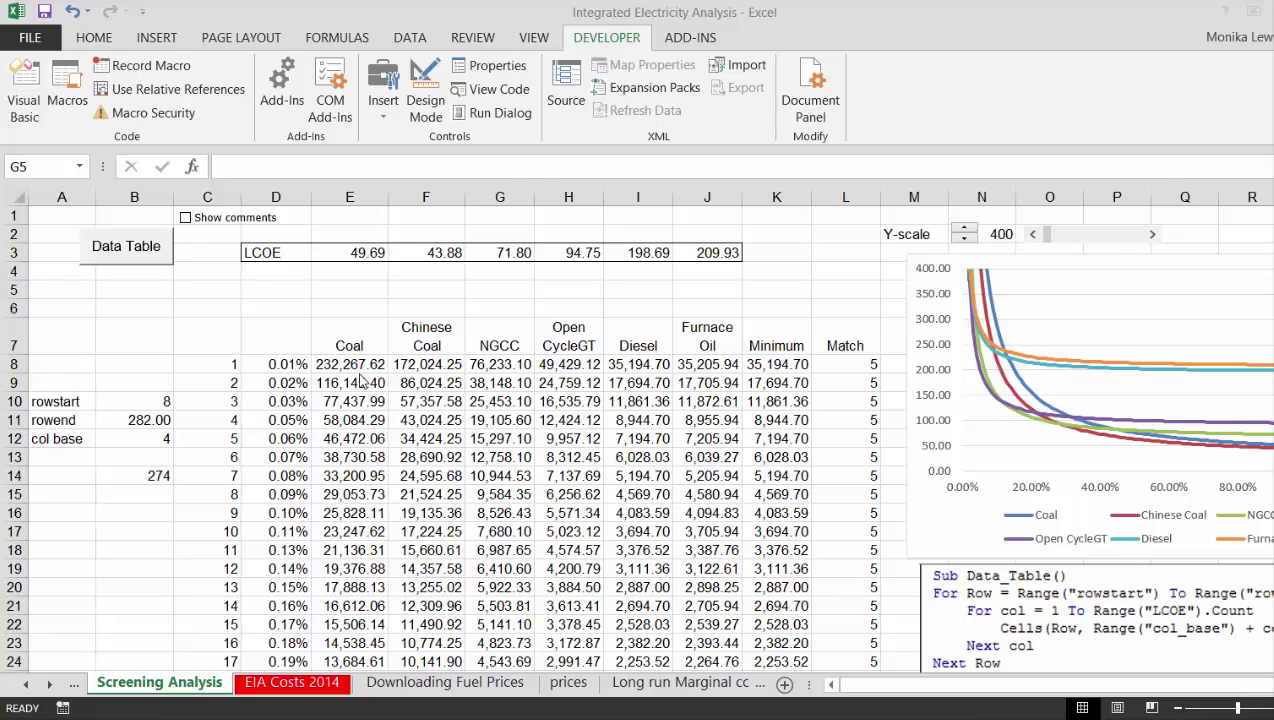
Select the Coal-to-Furnace Oil cost range E8:J281 on the Screening Analysis sheet
key(Left)
key(Down)
key(Down)
key(Down)
key(Left)
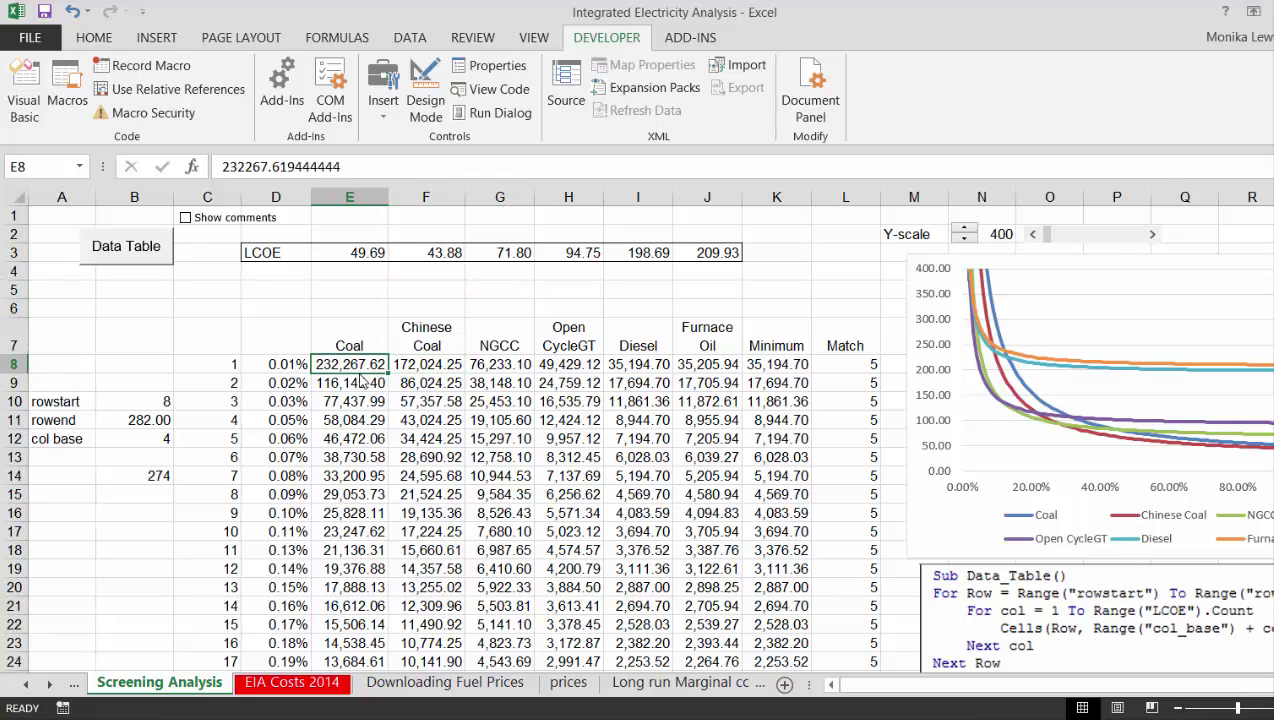
key(shift+Right)
key(shift+Right)
key(shift+Right)
key(shift+Right)
key(shift+Right)
key(ctrl+shift+Down)
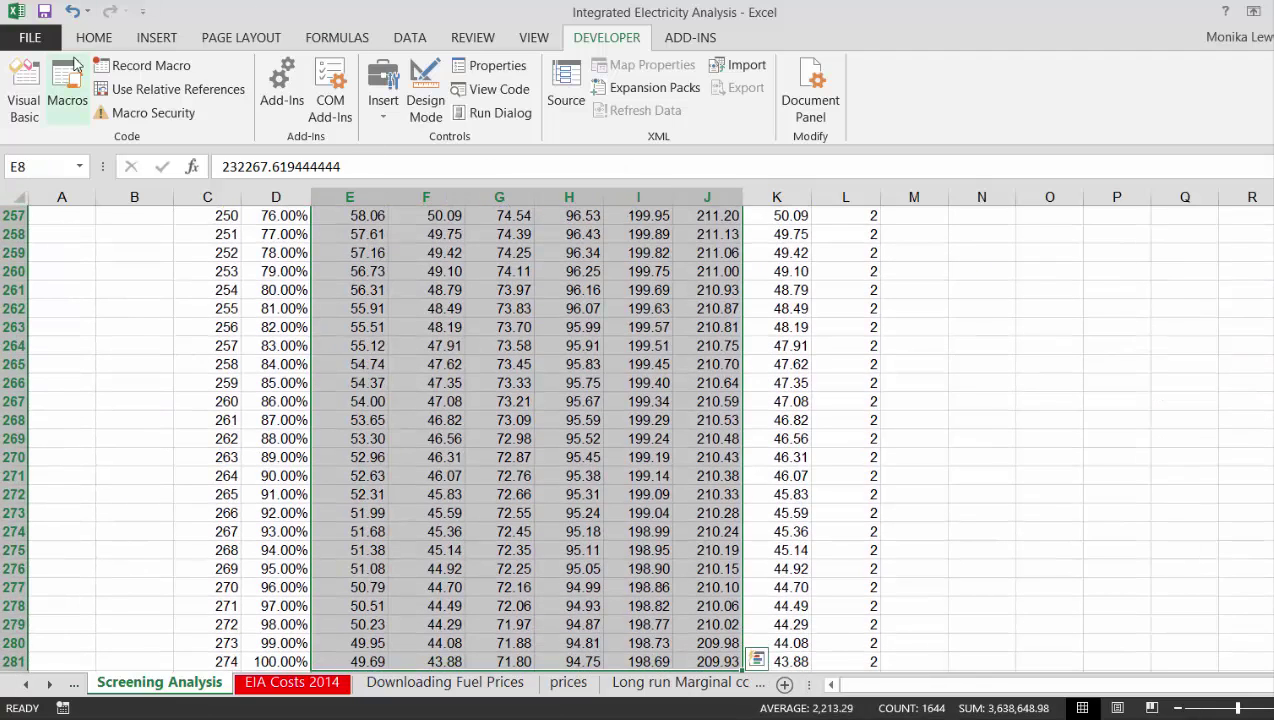
Start a 'Use a formula to determine which cells to format' rule and collapse the dialog
click(97, 44)
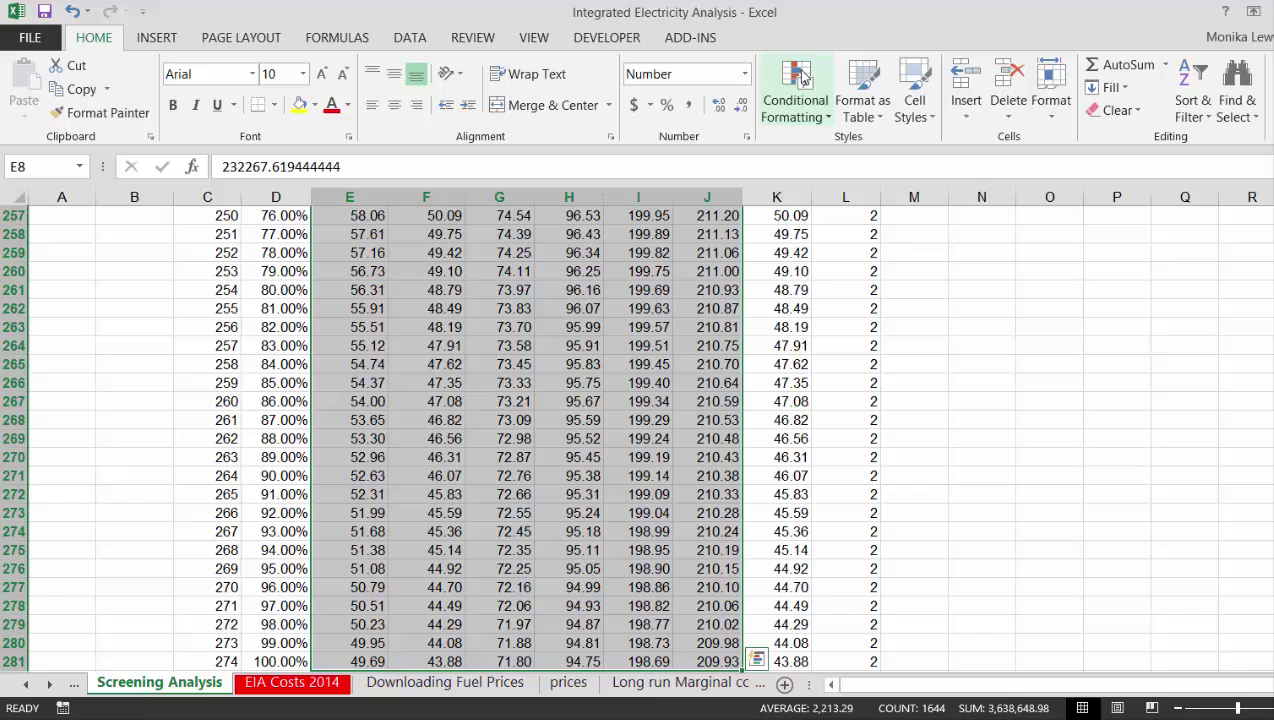
click(815, 100)
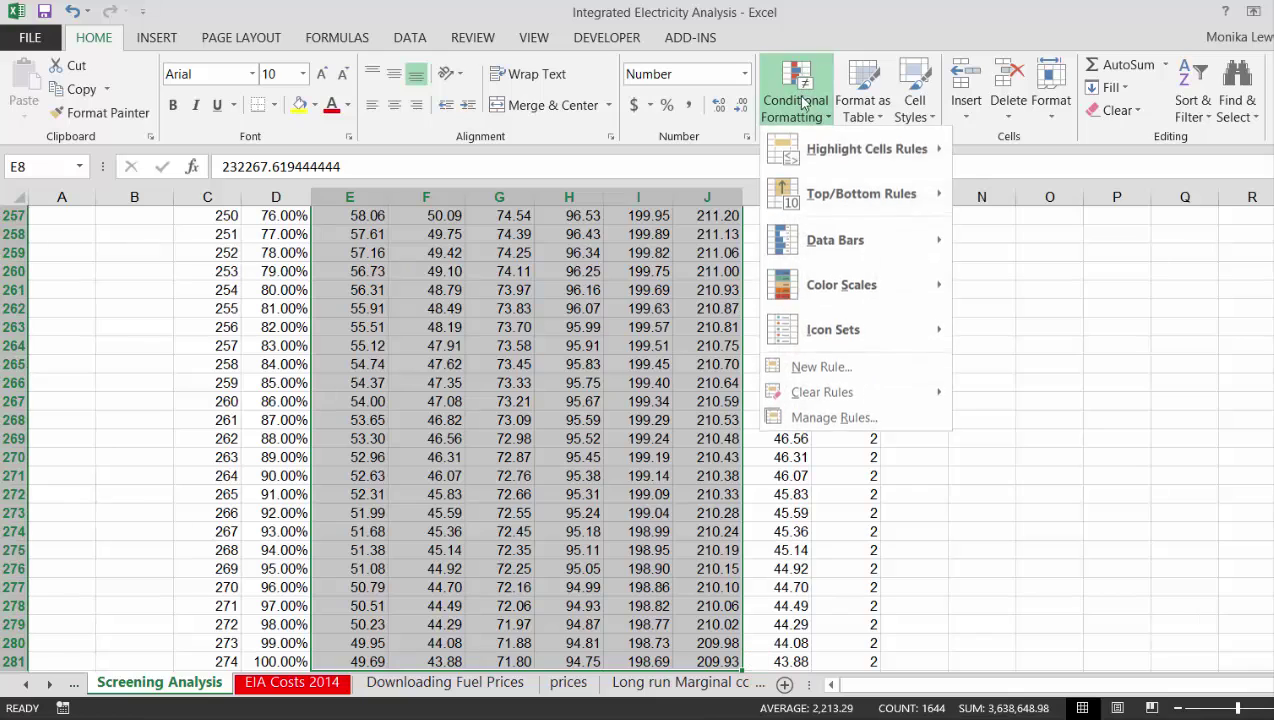
click(815, 367)
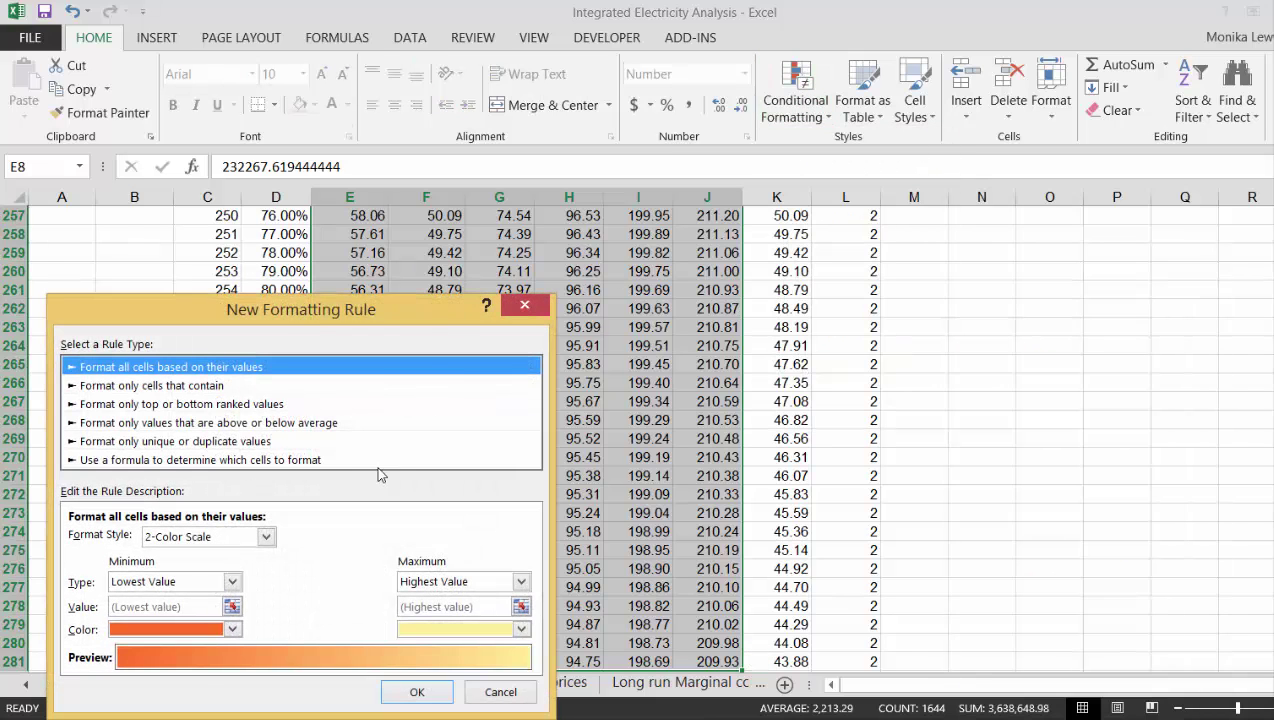
click(313, 462)
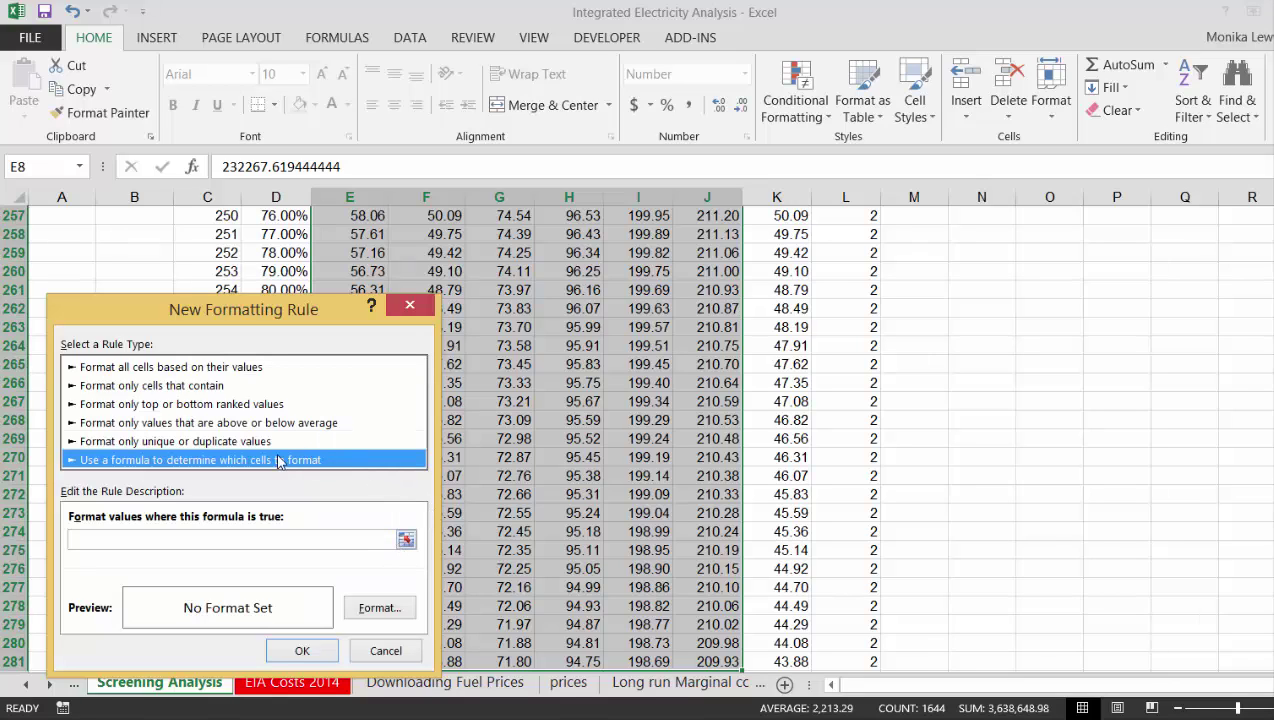
click(405, 540)
drag(1268, 570, 1268, 208)
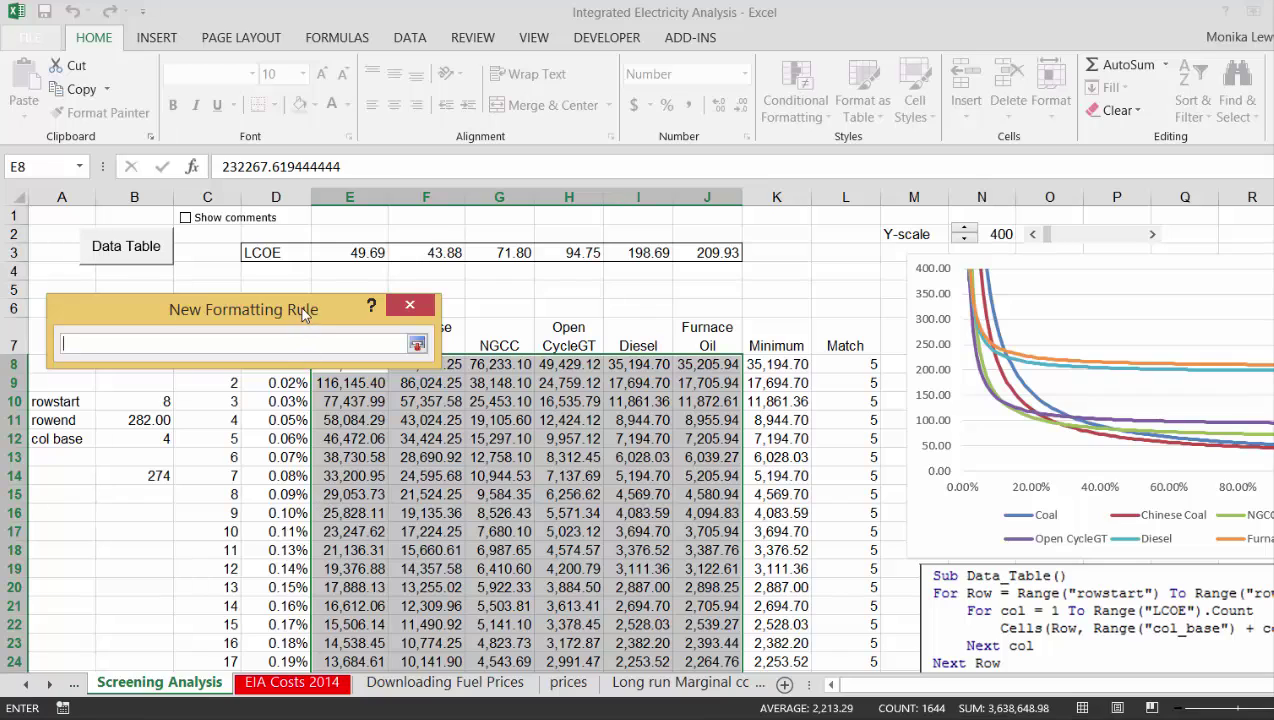
Enter the rule condition =E8=$K8, comparing each cost to its row's Minimum
drag(301, 307, 393, 227)
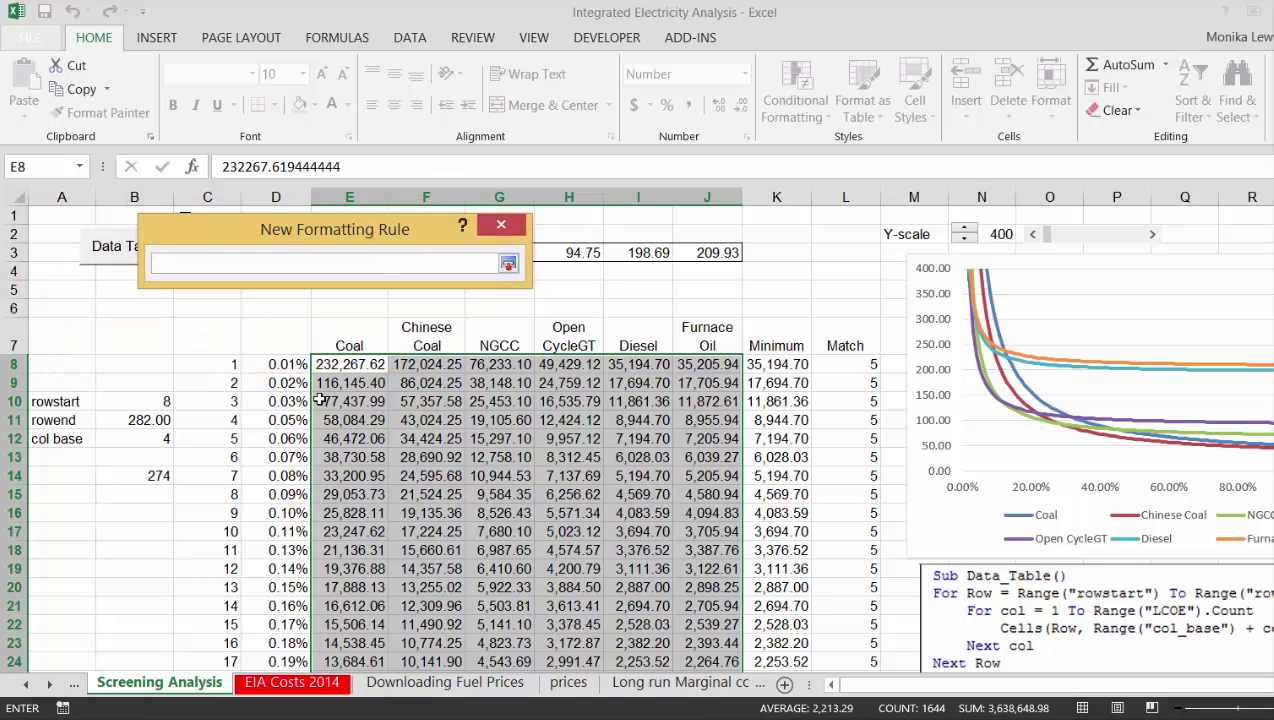
click(343, 366)
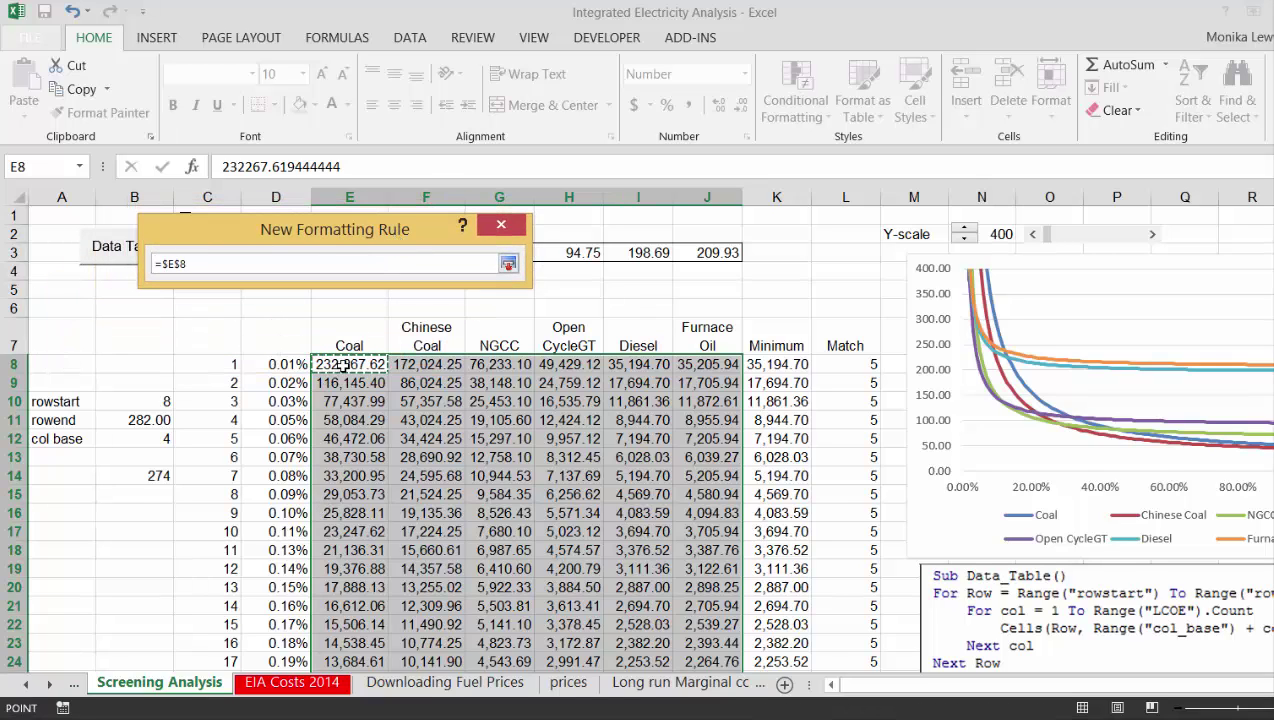
key(F4)
key(F4)
key(F4)
text(=)
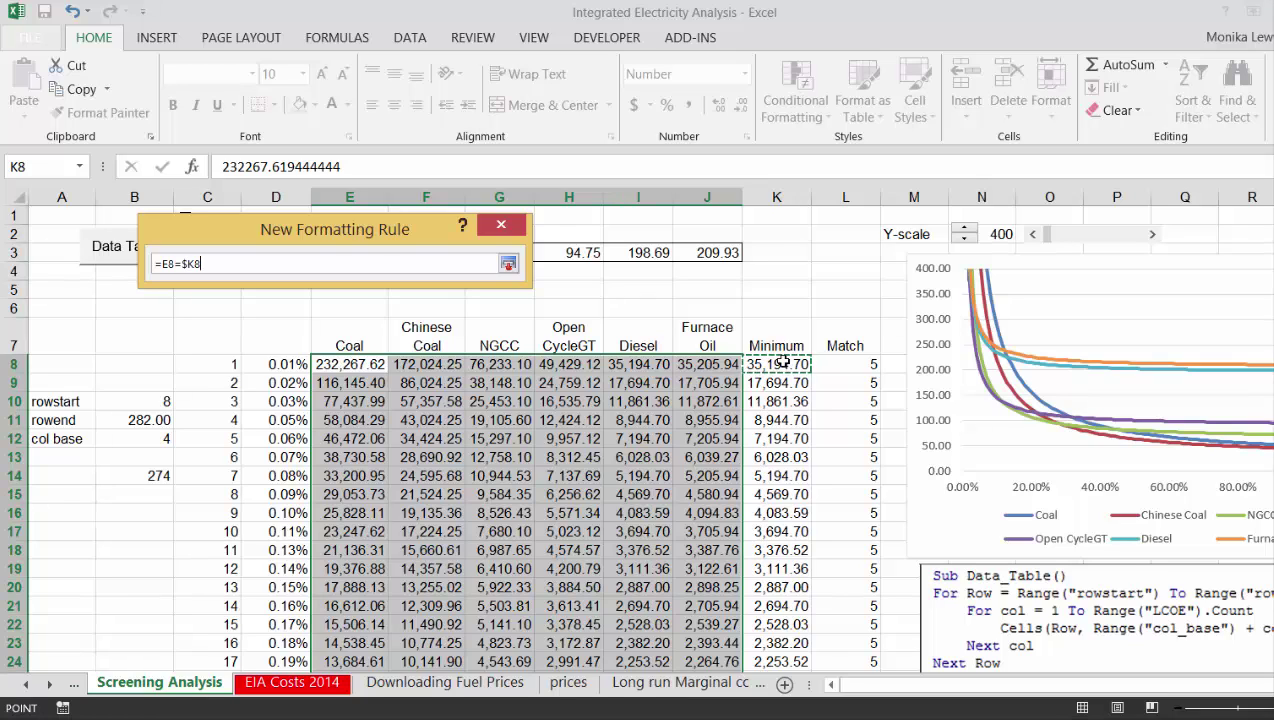
key(Return)
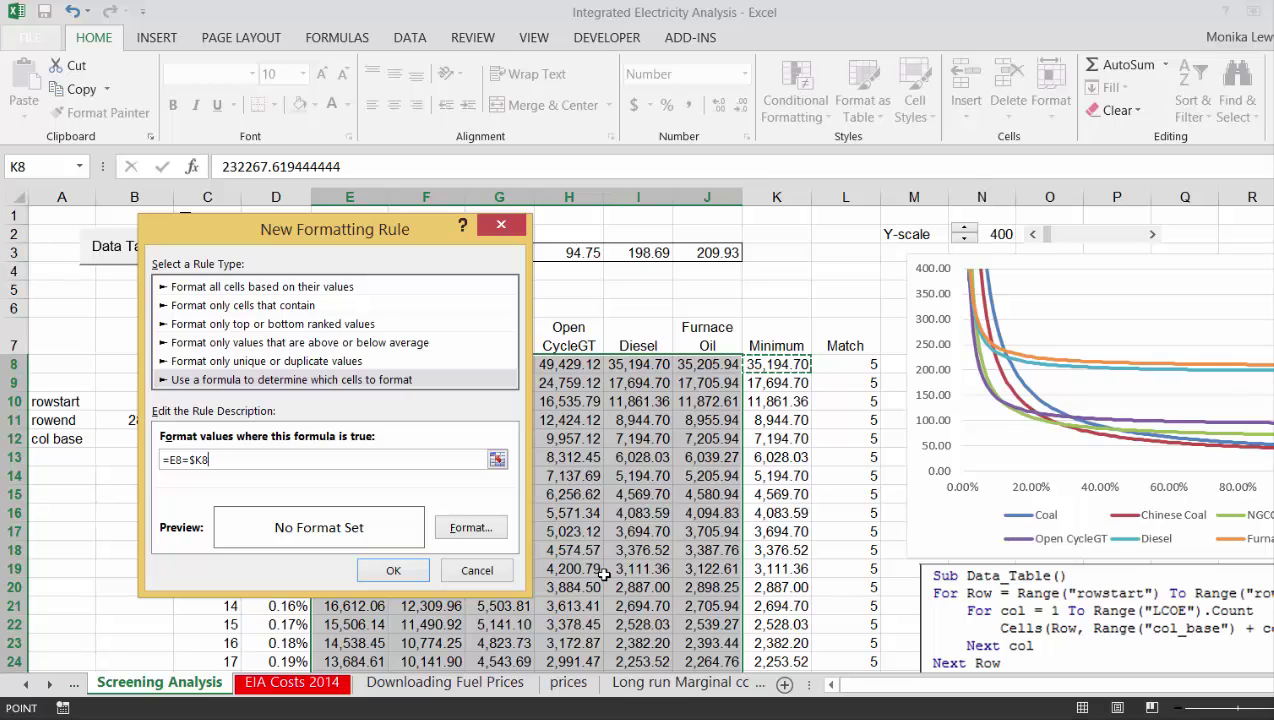
Give the rule a dark orange fill format and apply it to the cost table
click(483, 529)
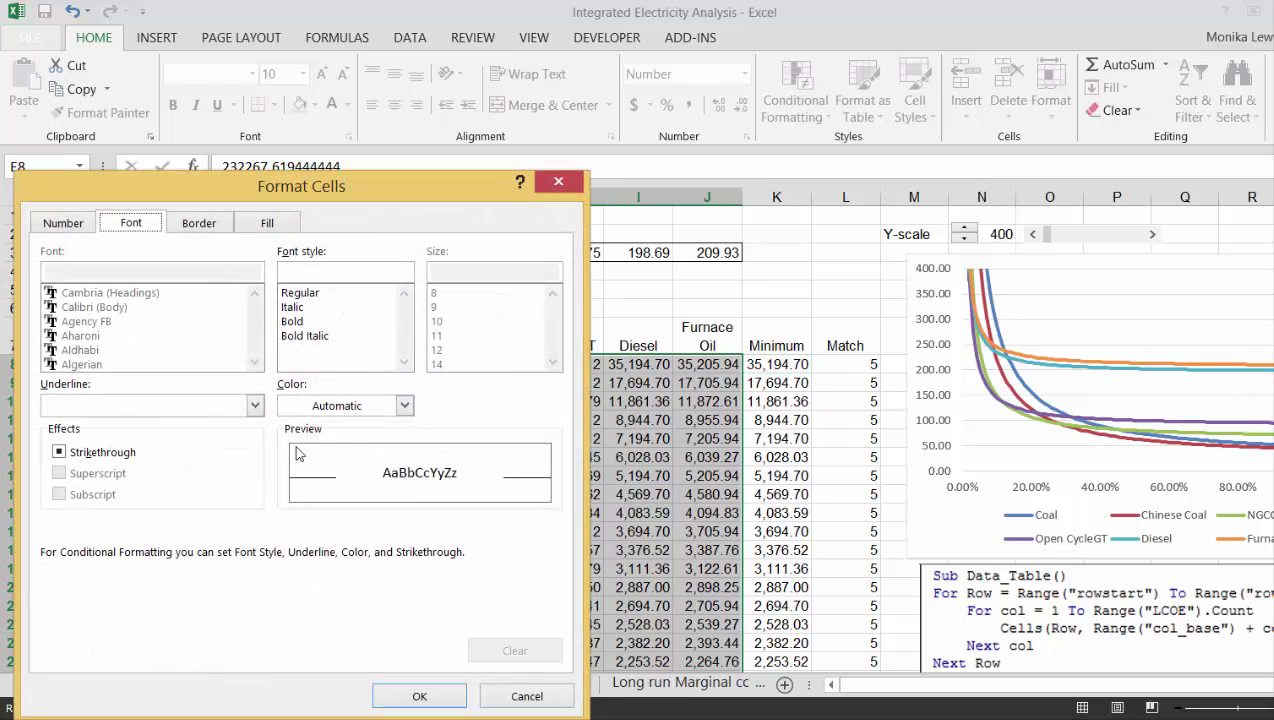
click(267, 223)
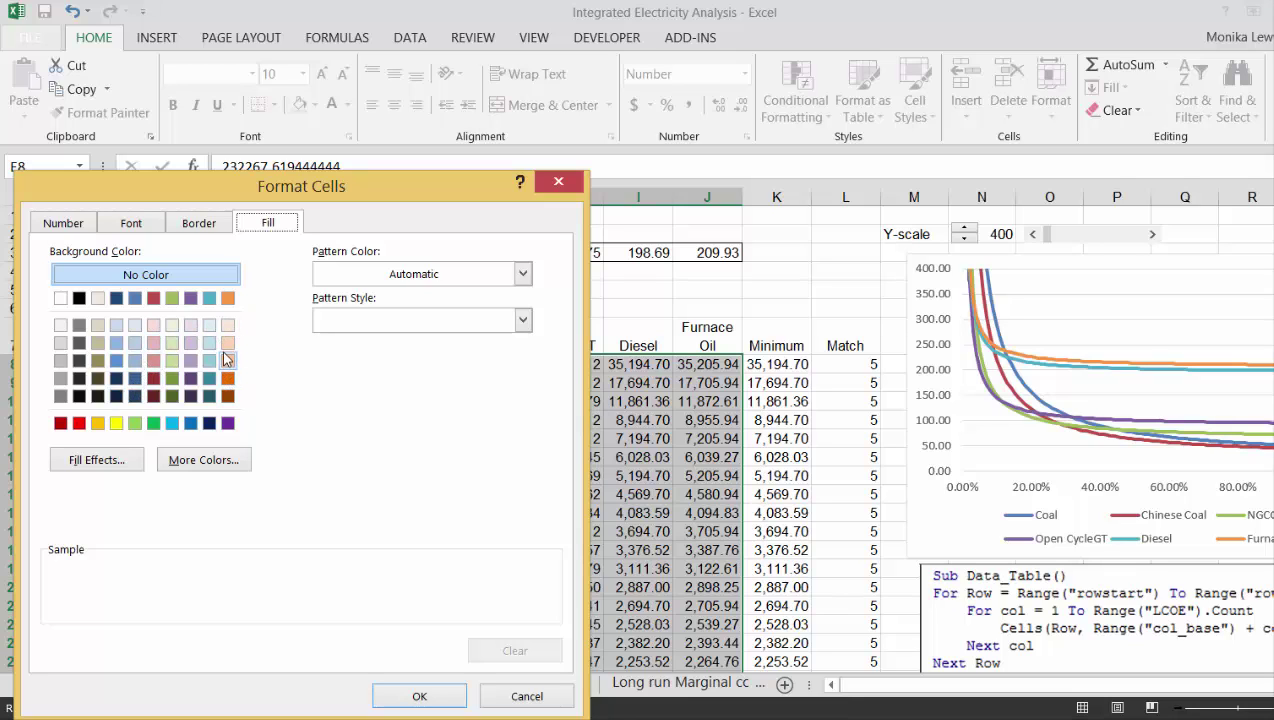
click(228, 360)
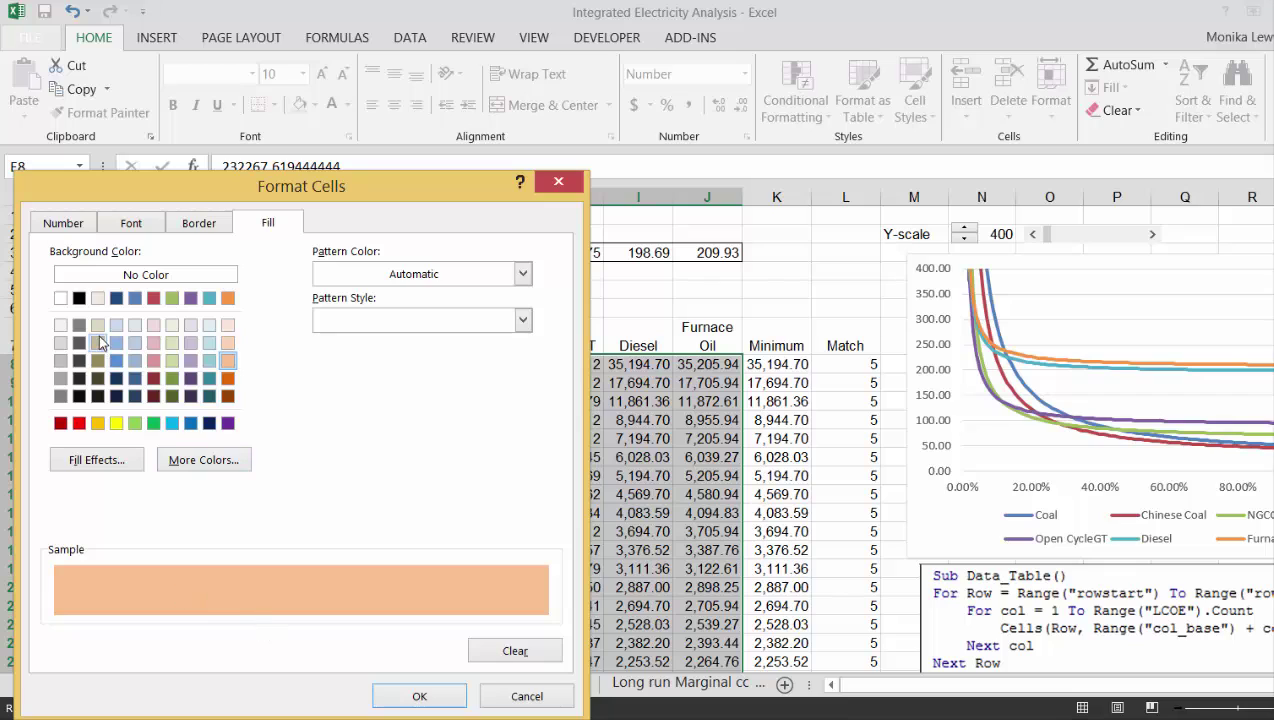
click(226, 379)
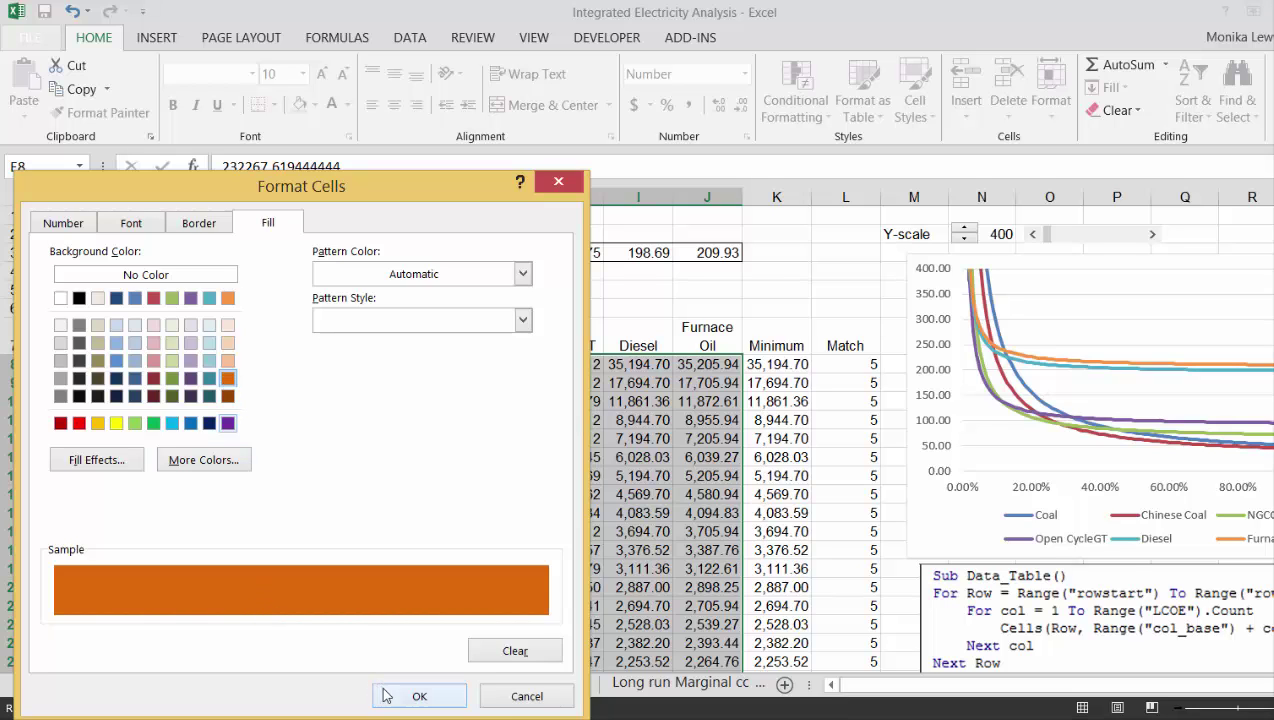
click(419, 697)
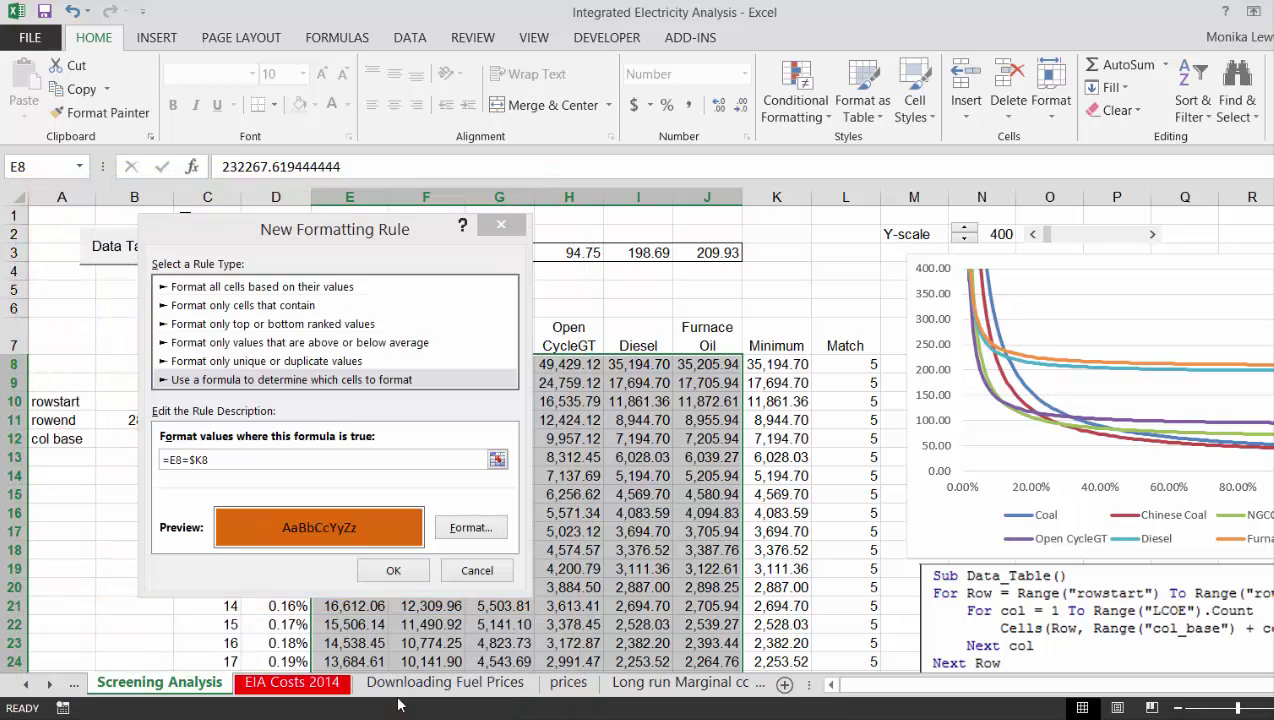
click(401, 569)
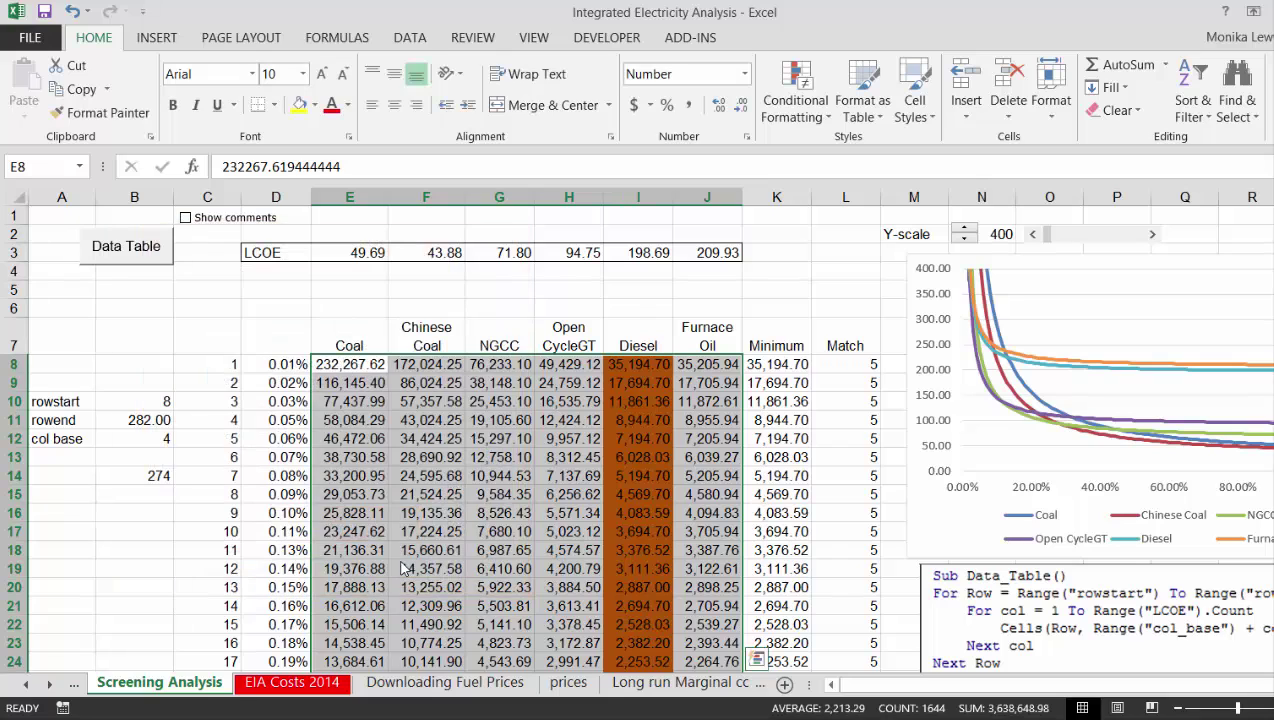
Review the orange highlights further down the table, then switch to the Plant Data Base sheet
click(520, 513)
key(Down)
key(Page_Down)
key(Page_Down)
key(Page_Down)
key(Page_Down)
key(Page_Down)
key(Page_Down)
key(Page_Down)
key(Page_Down)
key(Page_Down)
key(Page_Down)
key(Page_Down)
key(Page_Down)
key(Page_Up)
key(Page_Up)
key(Page_Up)
key(Page_Up)
key(Page_Up)
key(Page_Up)
key(Page_Up)
key(Page_Up)
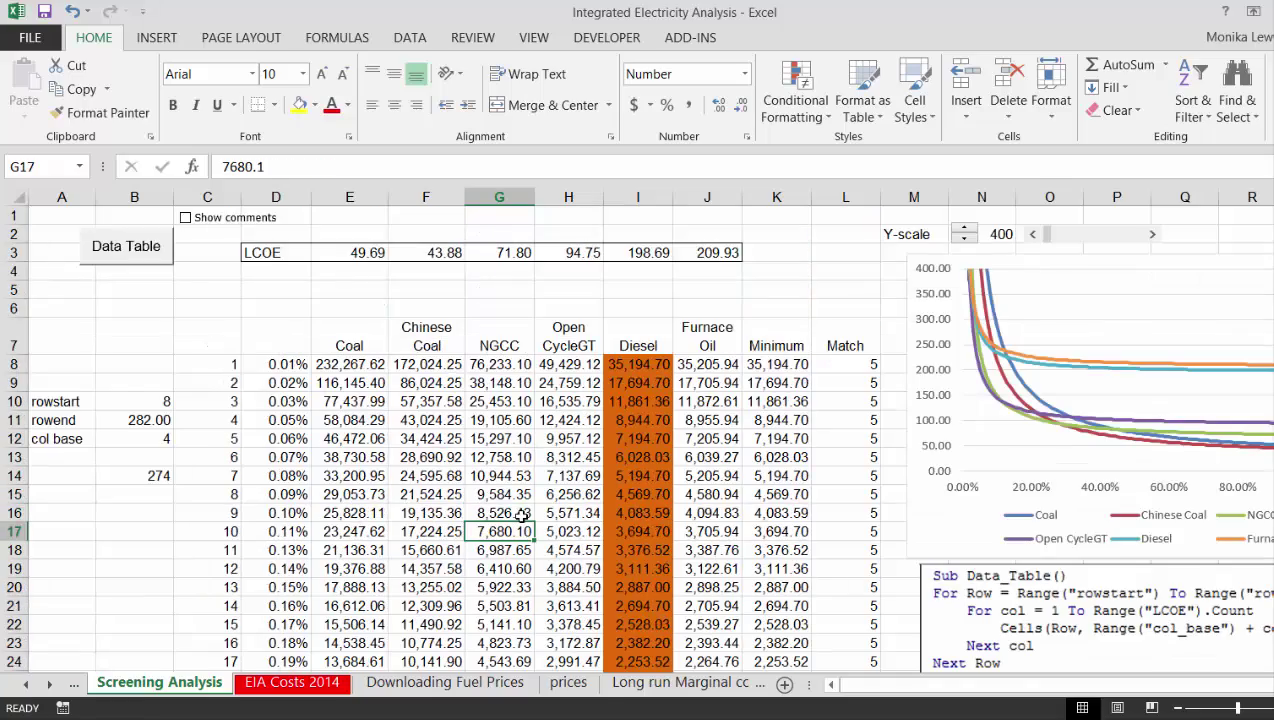
key(ctrl+Page_Up)
key(ctrl+Page_Up)
key(ctrl+Page_Down)
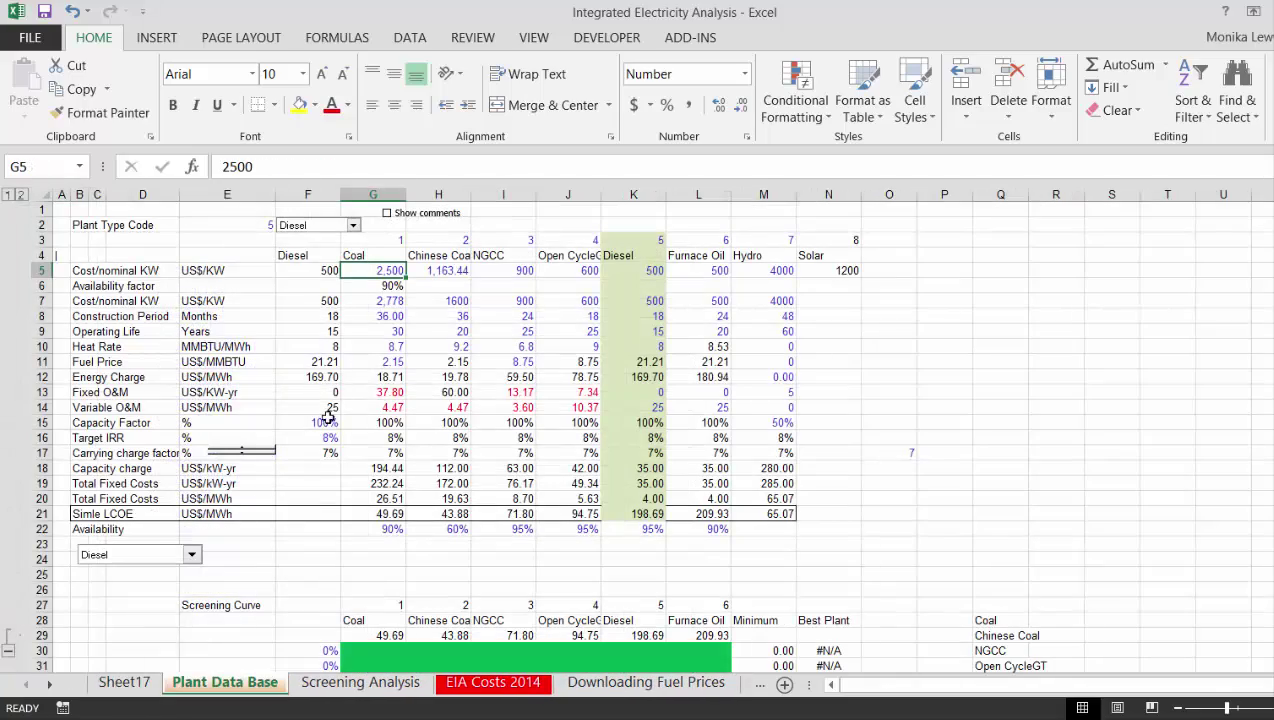
Lower the carrying charge factor to 5%
click(331, 437)
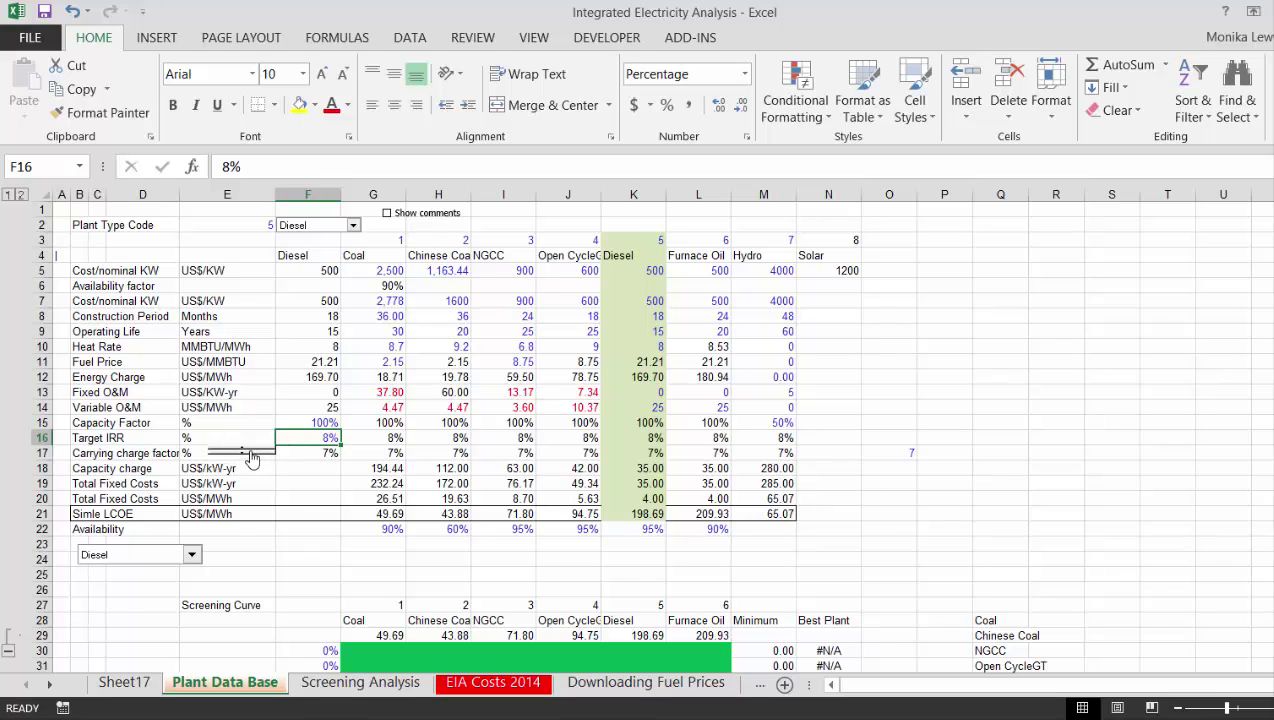
click(252, 457)
click(252, 457)
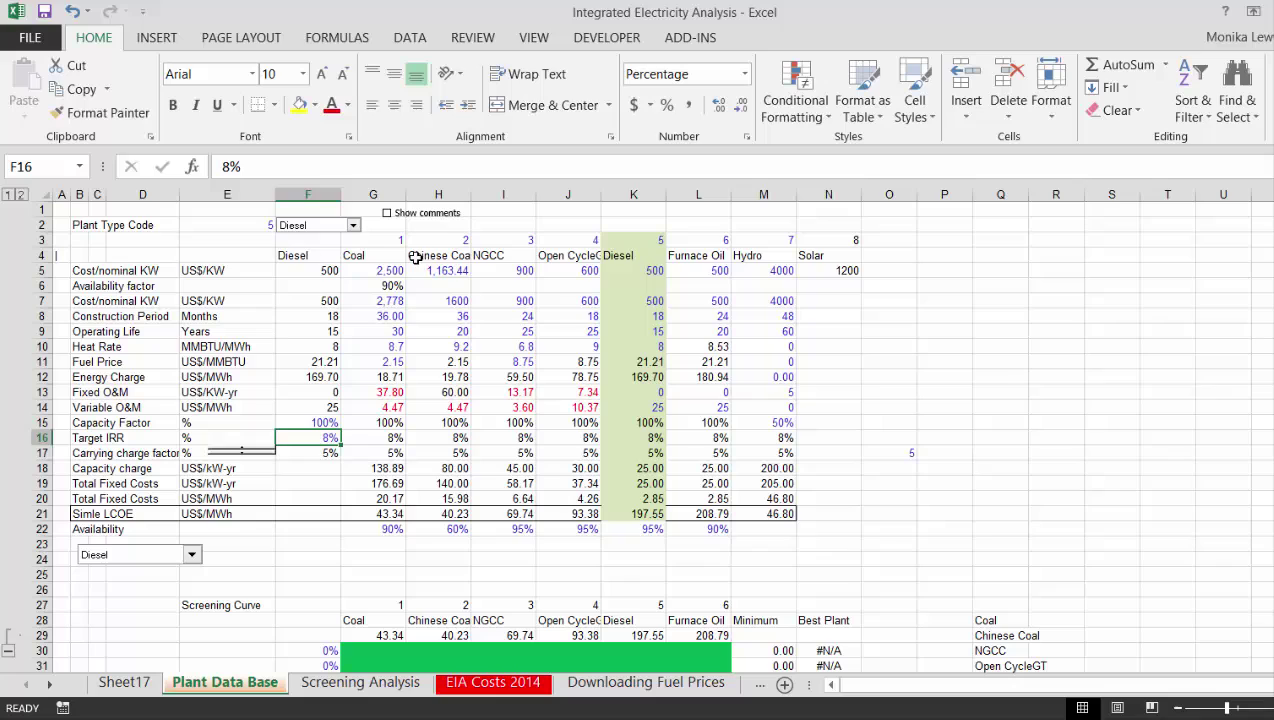
Set Coal's nominal cost to 1,700 US$/KW and go to Screening Analysis
click(389, 272)
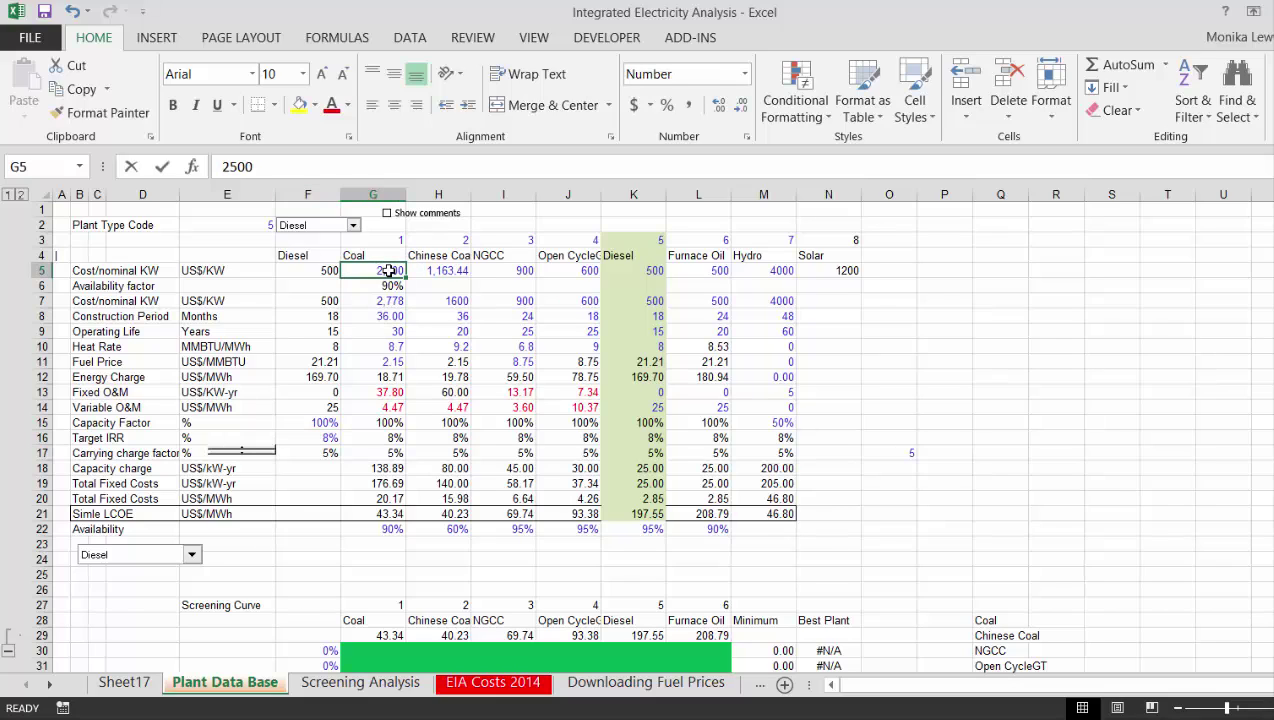
text(17)
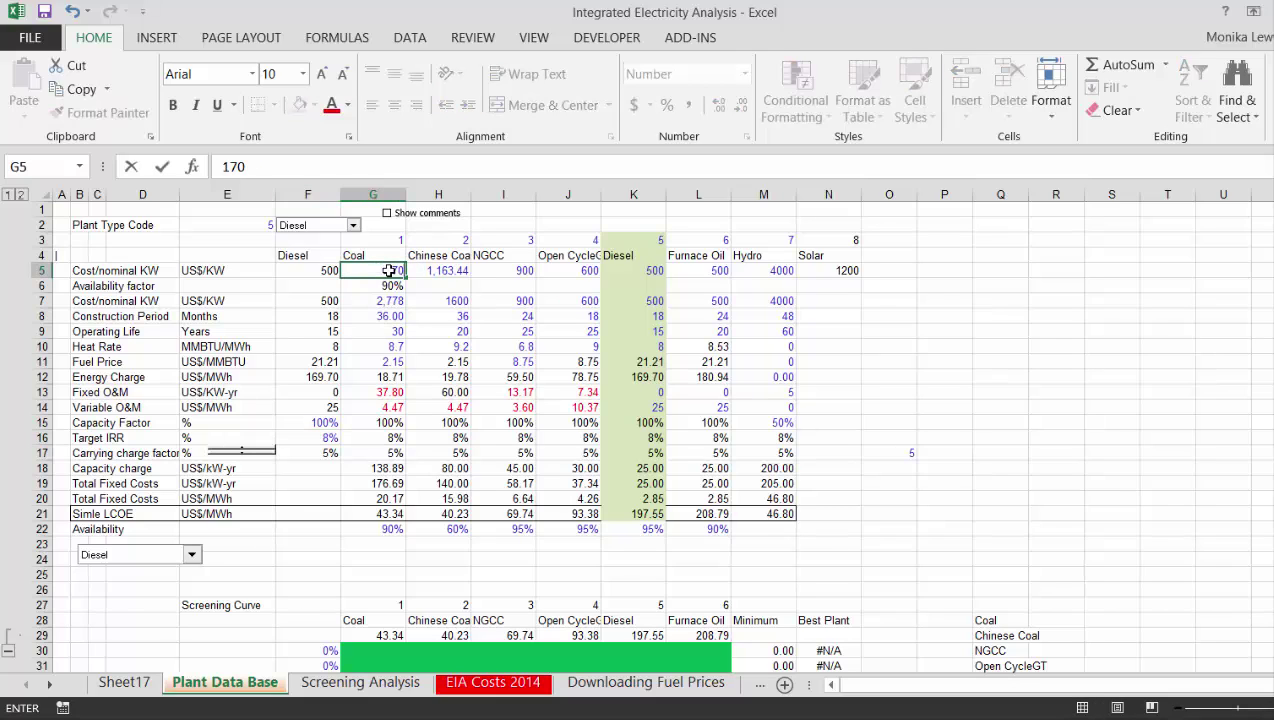
key(Return)
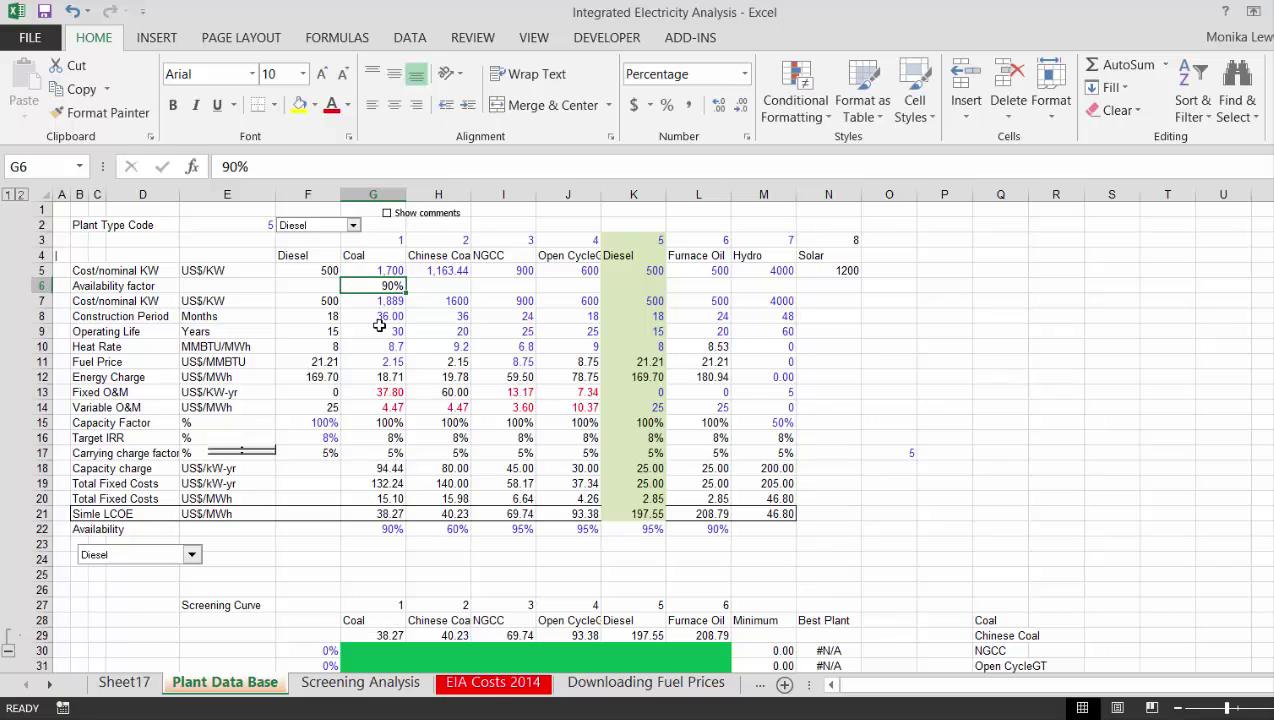
key(ctrl+Page_Down)
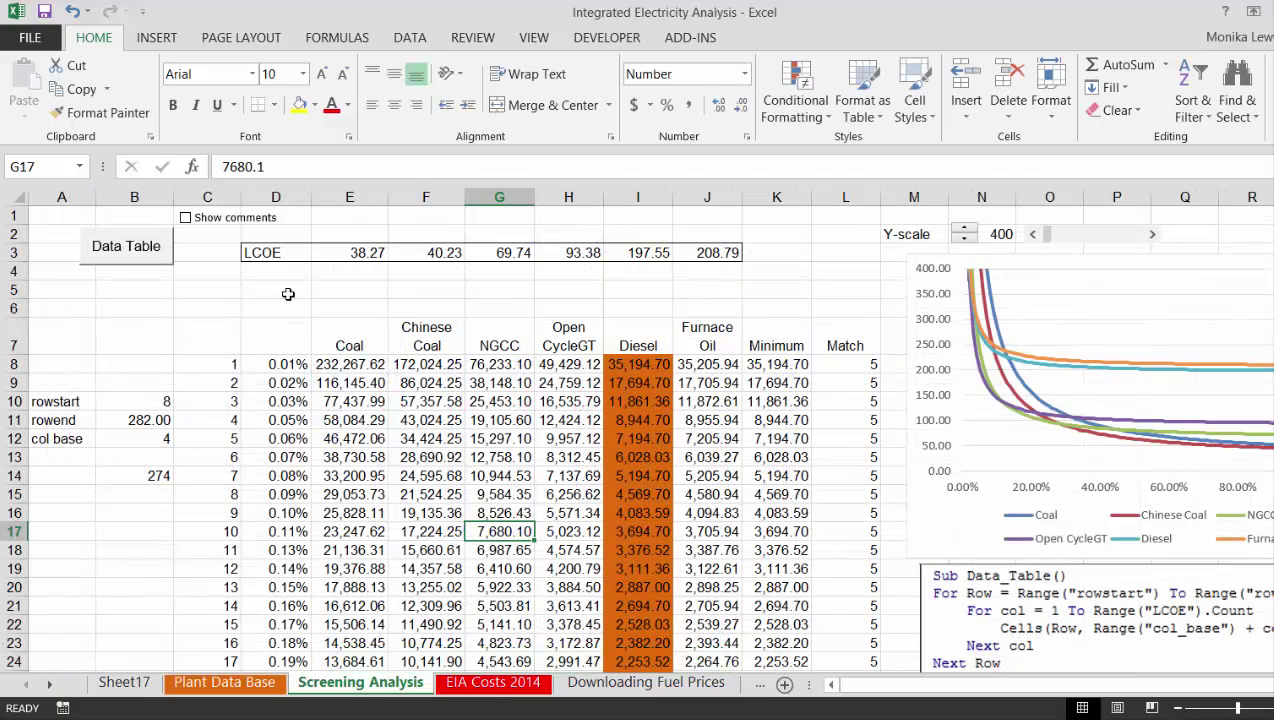
Regenerate the screening-curve data table and review its lower rows
click(127, 258)
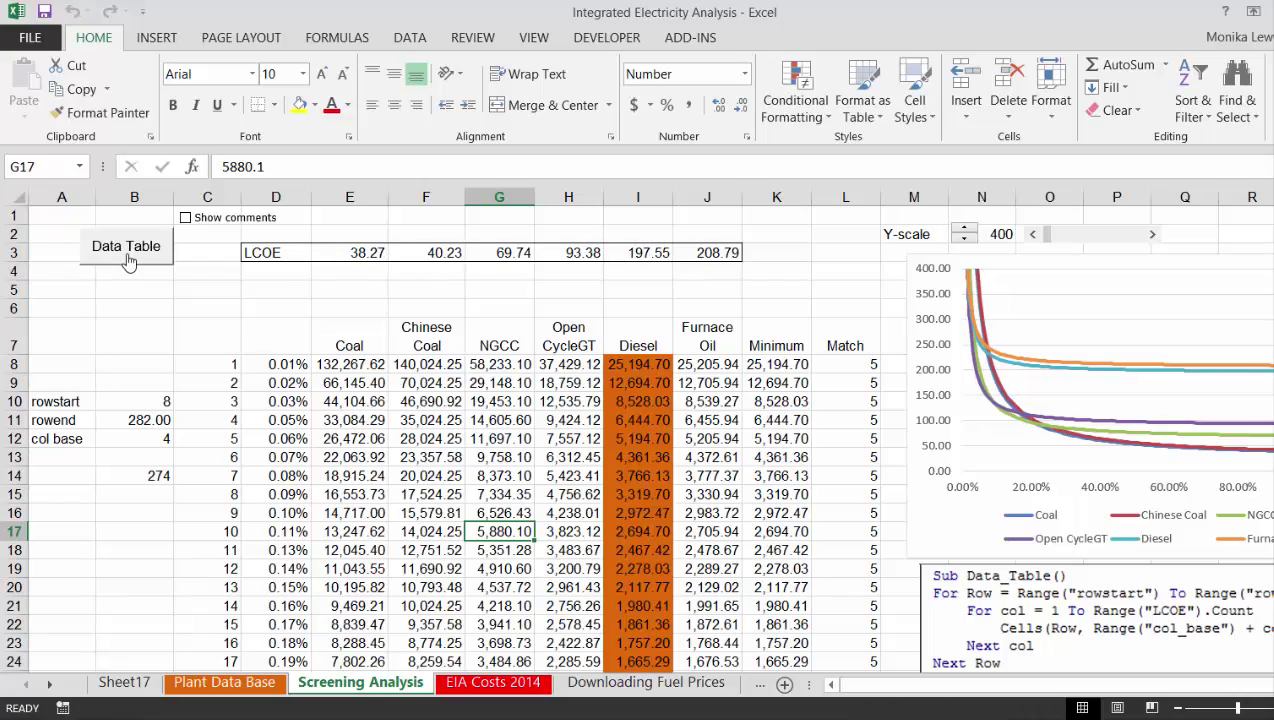
key(Page_Down)
key(Page_Down)
key(Page_Down)
key(Page_Down)
key(Page_Down)
key(Page_Down)
key(Page_Down)
key(Page_Down)
key(Page_Down)
key(Page_Down)
key(Page_Down)
key(Page_Down)
key(Page_Up)
key(Page_Up)
key(Page_Up)
key(Page_Up)
Return to Plant Data Base and select Coal's nominal cost cell
key(ctrl+Page_Up)
key(ctrl+Page_Up)
key(ctrl+Page_Down)
key(Up)
key(Right)
key(Left)
Set Coal's nominal cost to 1,500 and move over to Chinese Coal's column
text(1500)
key(Return)
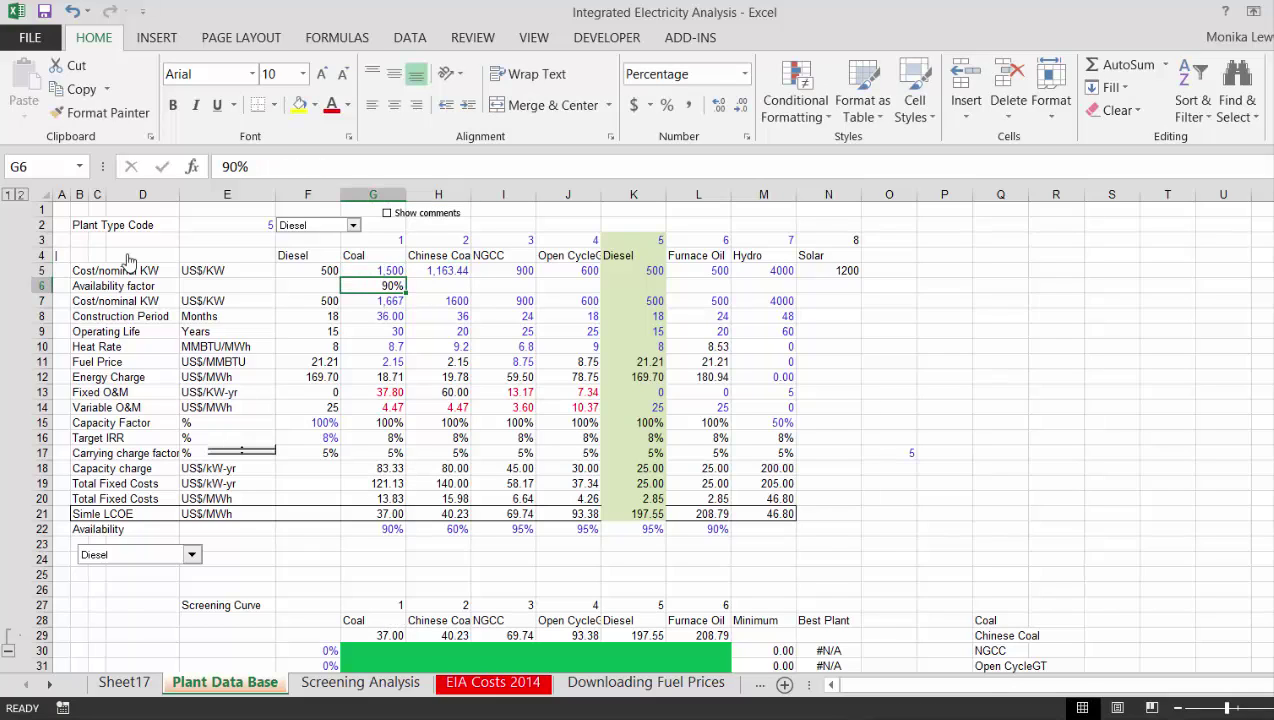
key(Down)
key(Down)
key(Down)
key(Down)
key(Down)
key(Down)
key(Down)
key(Down)
key(Down)
key(Down)
key(Left)
key(Right)
key(Right)
key(Up)
key(Up)
key(Up)
key(Up)
key(Down)
key(Right)
Give Chinese Coal 60% availability and a cost/KW formula =H5/H6 formatted as a number
key(Up)
text(60)
key(Return)
key(Up)
text(60%)
key(Return)
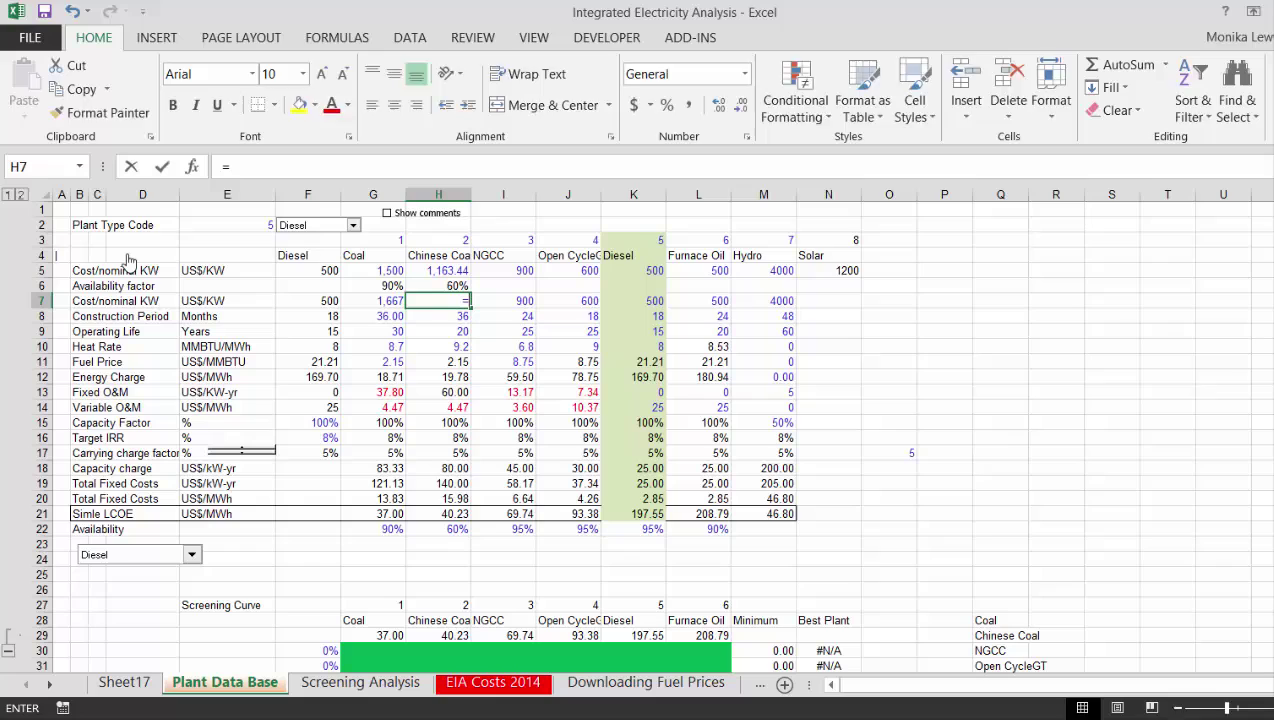
text(=)
key(Up)
key(Up)
text(/)
key(Up)
key(ctrl+Return)
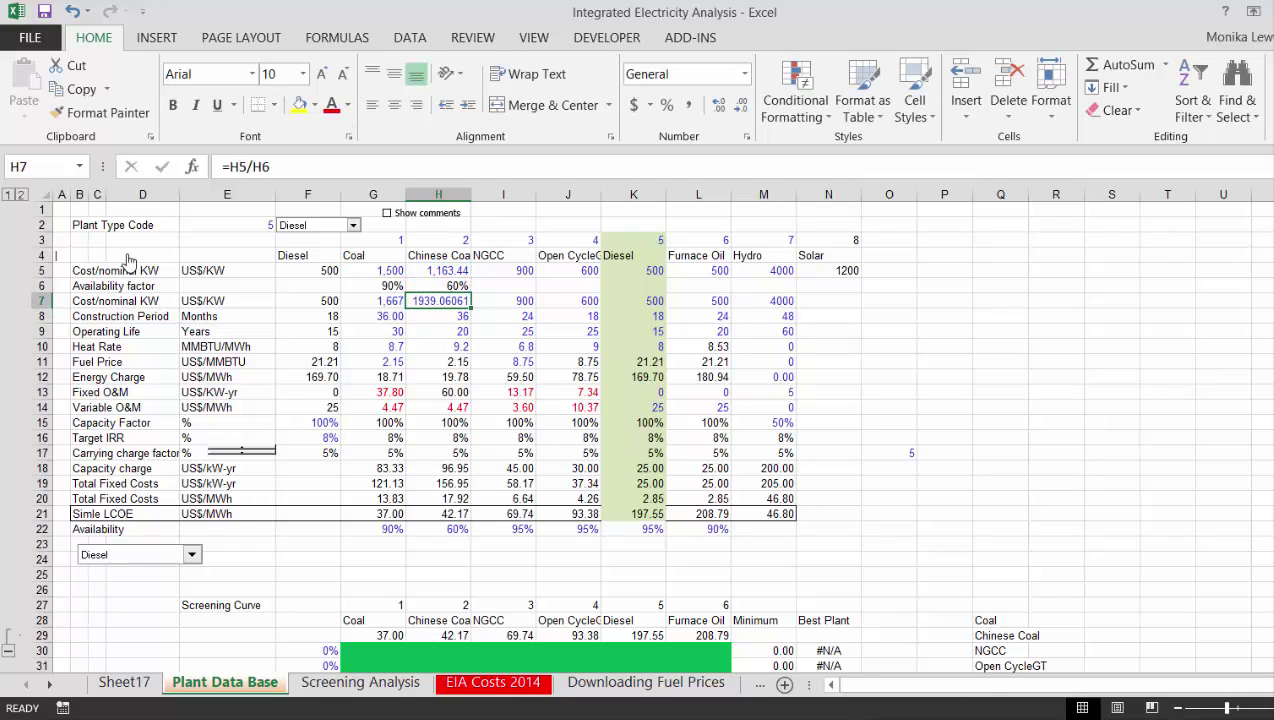
key(ctrl+shift+1)
Raise Coal's nominal cost to 2,000 US$/KW
key(Up)
key(Left)
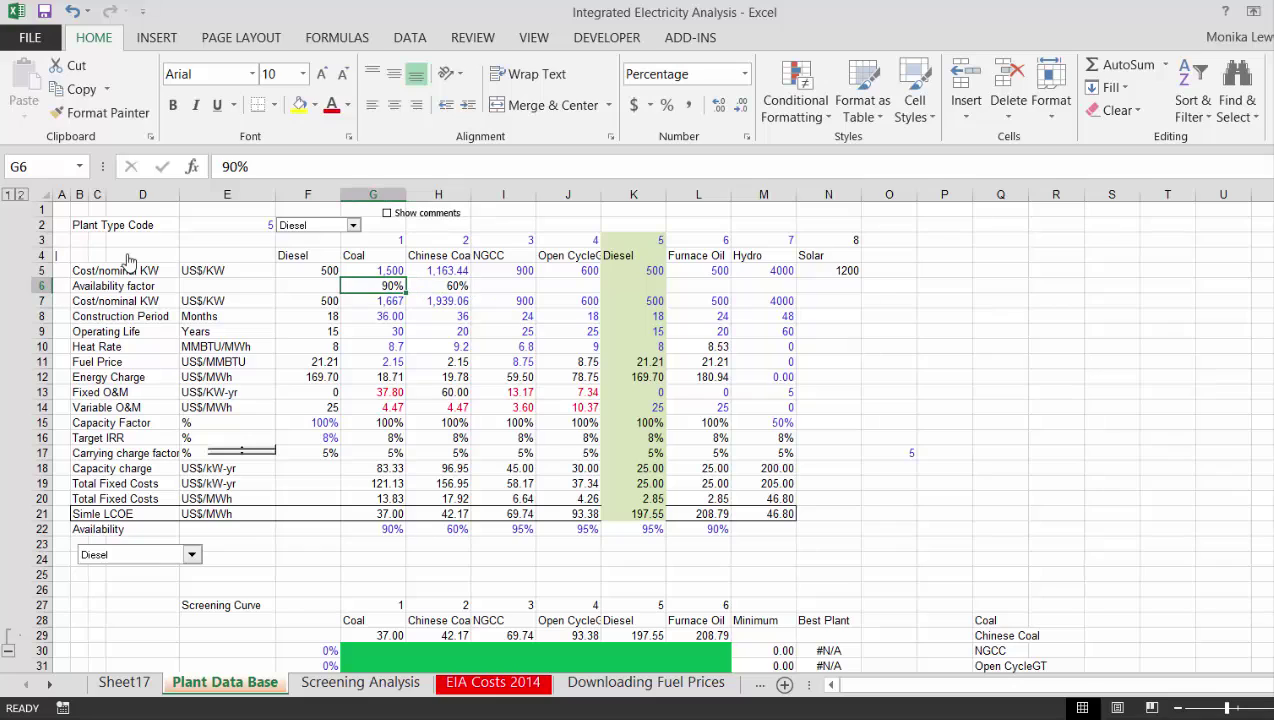
key(Right)
key(Up)
key(Left)
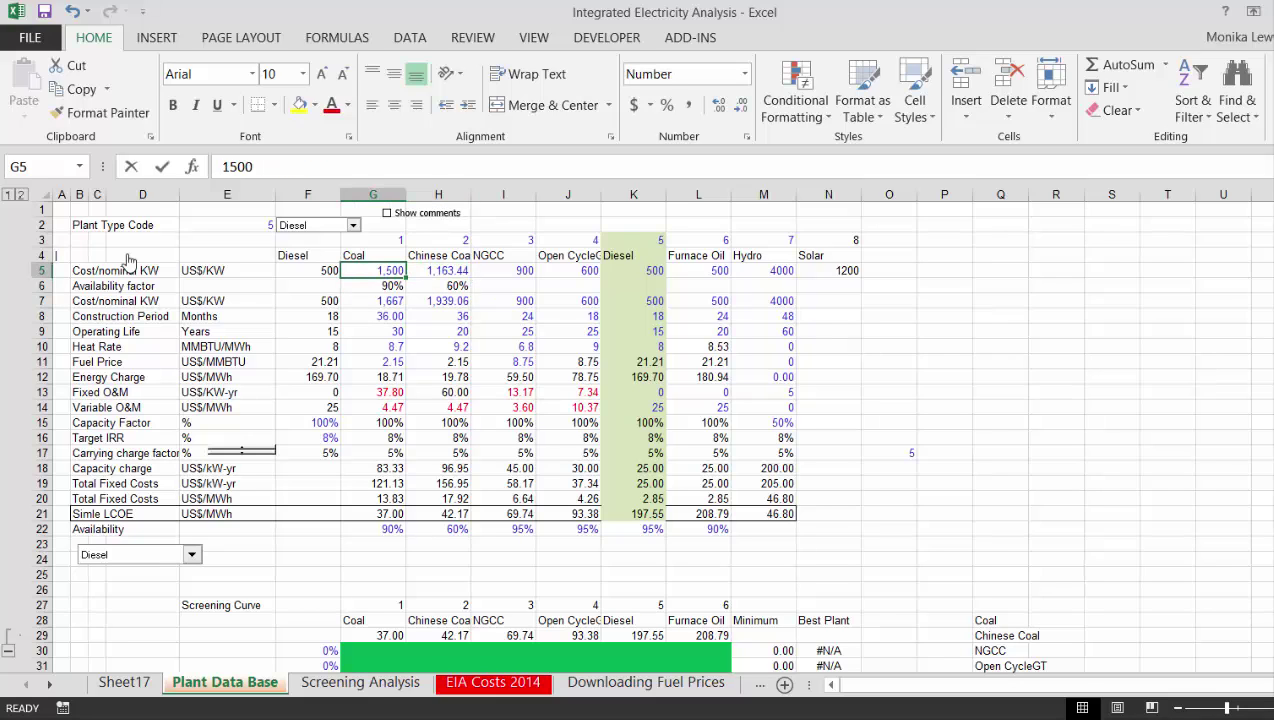
text(2000)
key(Return)
Change Chinese Coal's availability to 70%, then view the top of Screening Analysis
key(Down)
key(Down)
key(Up)
key(Up)
key(Right)
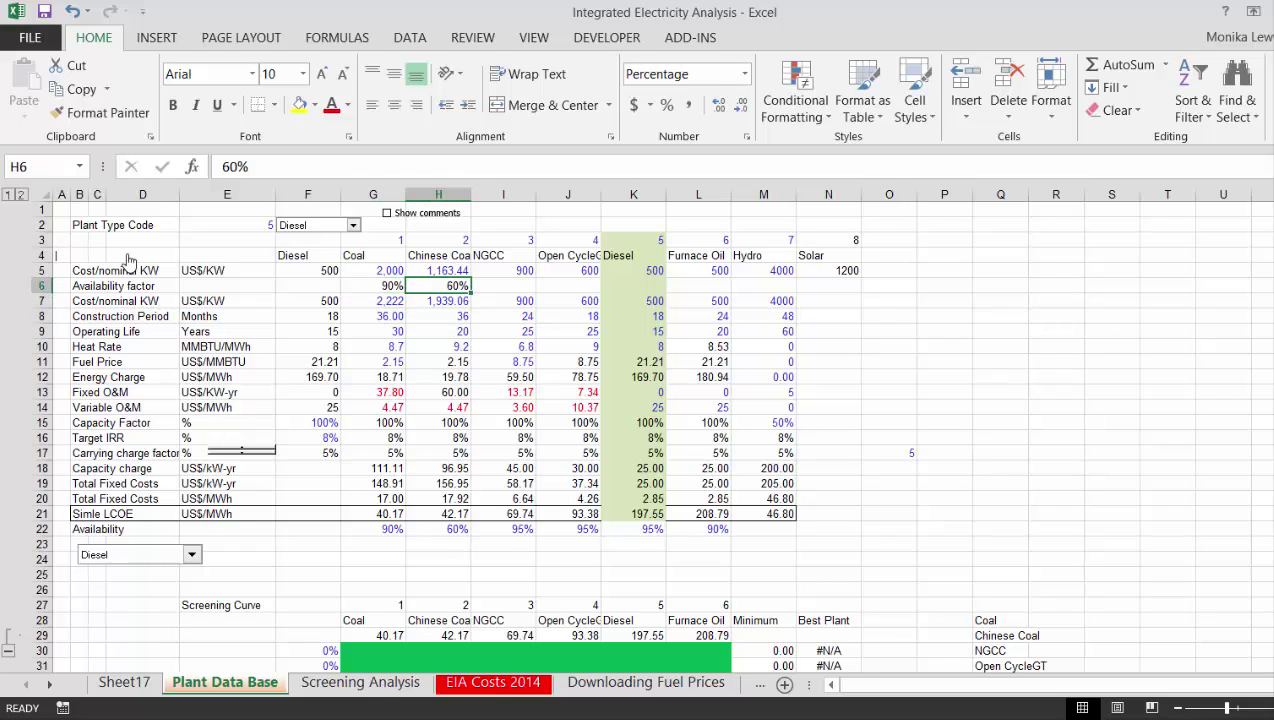
text(70)
key(Return)
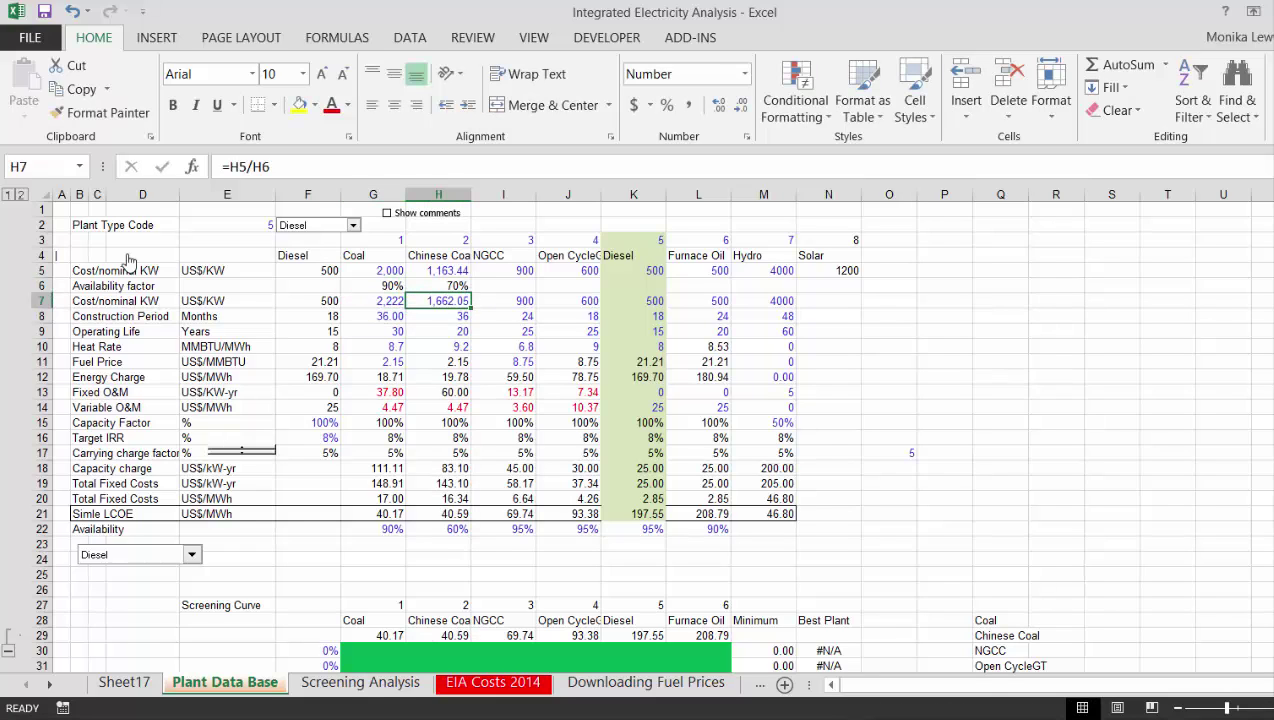
key(ctrl+Page_Down)
key(ctrl+Up)
key(ctrl+Up)
key(Up)
key(Up)
Re-run the Data Table, check the refilled rows, and advance toward the prices sheet
click(127, 257)
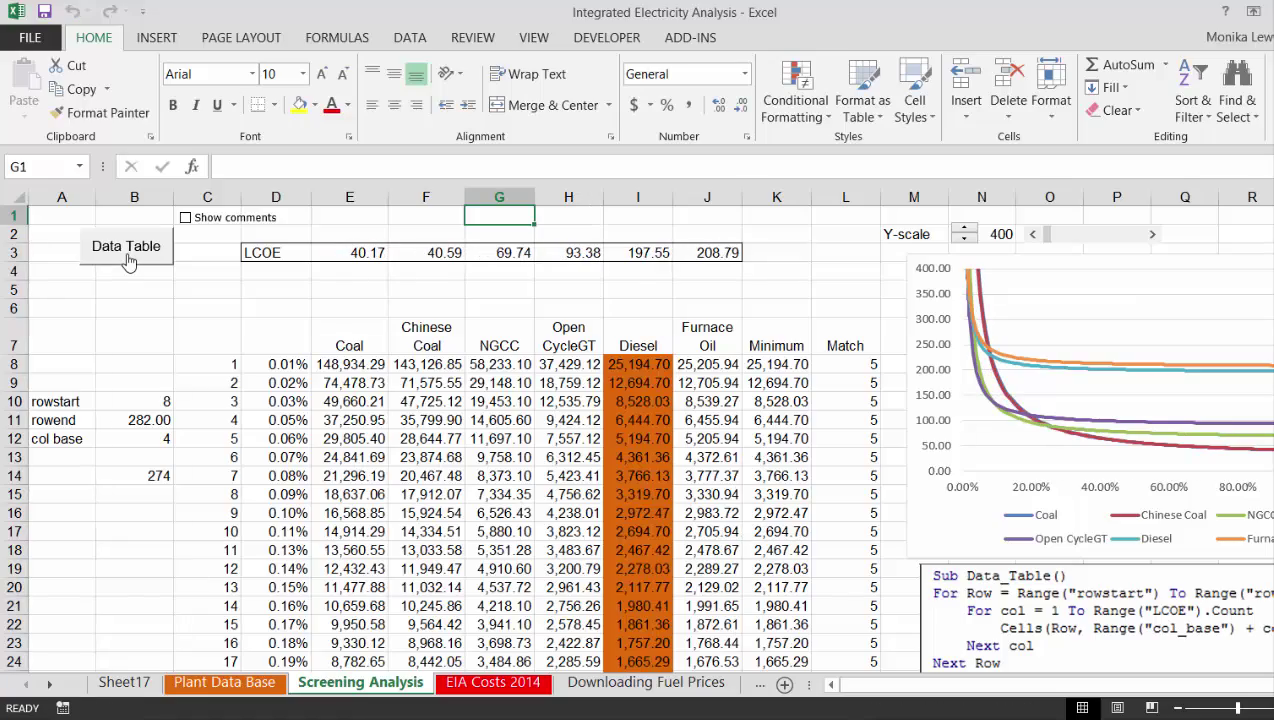
key(Down)
key(Down)
key(Down)
key(Down)
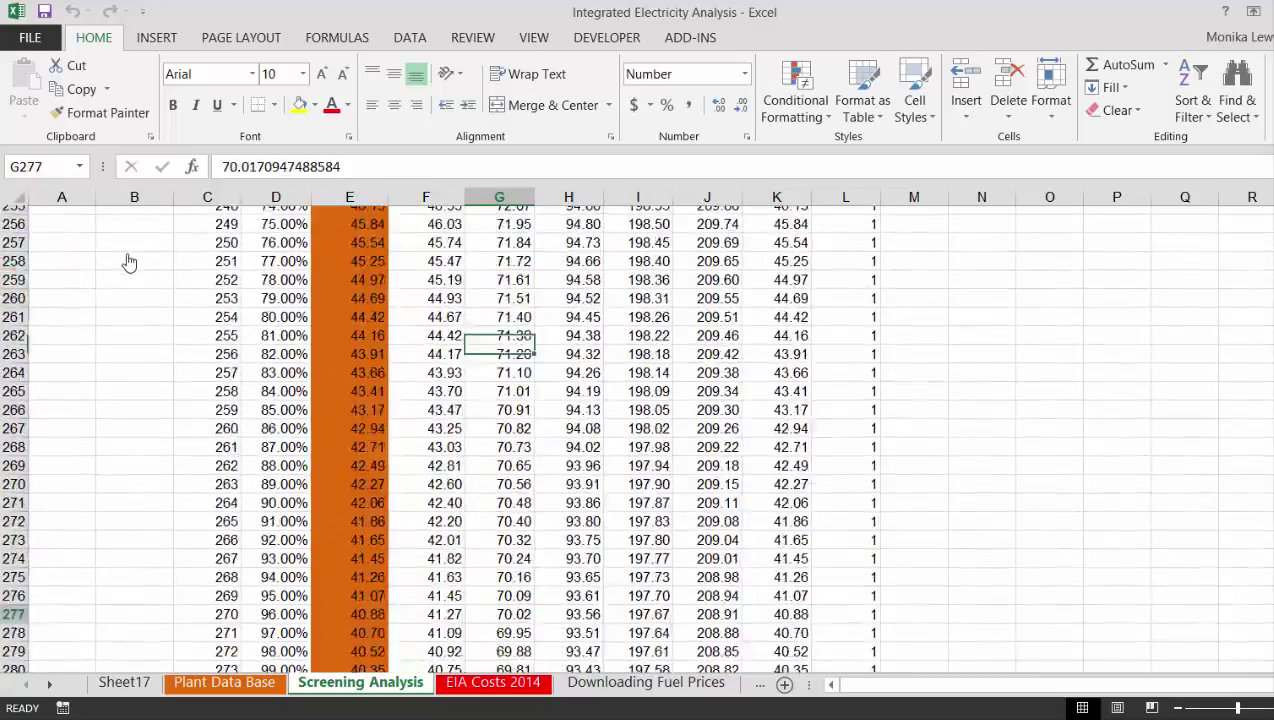
key(Page_Up)
key(Page_Up)
key(Page_Up)
key(Page_Up)
key(Page_Up)
key(Page_Up)
key(Page_Up)
key(Page_Up)
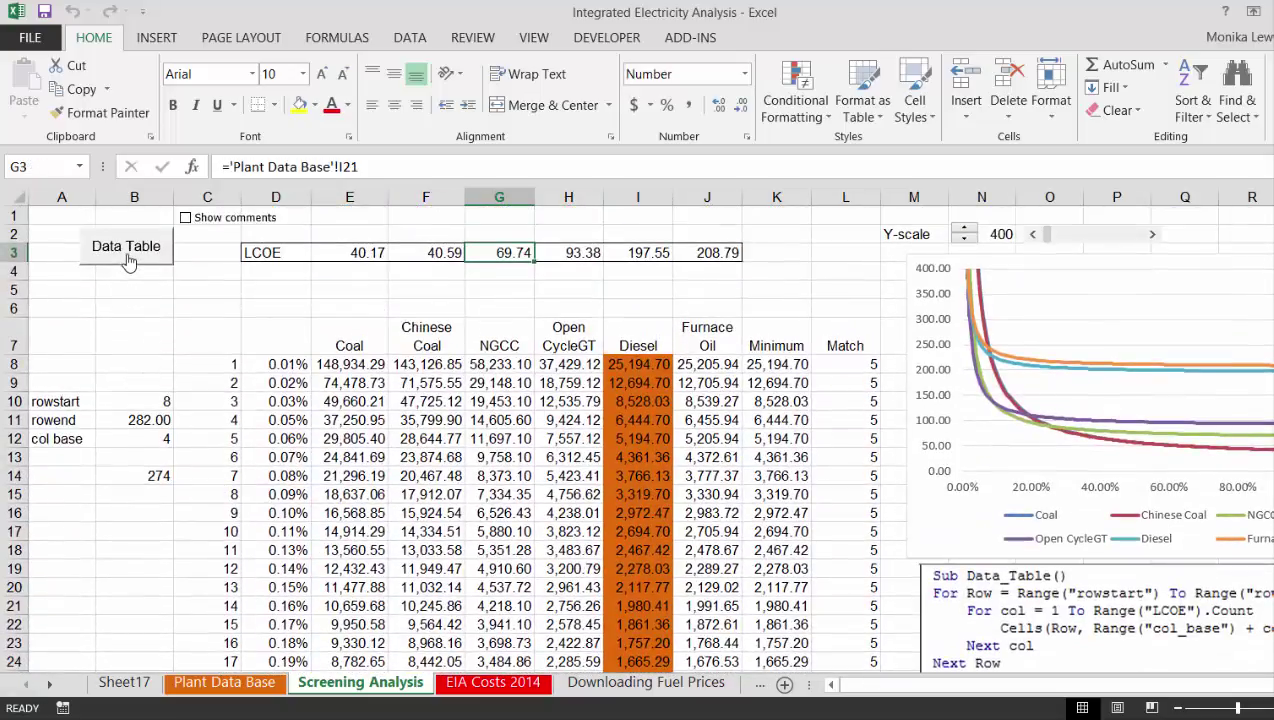
key(ctrl+Page_Down)
key(ctrl+Page_Down)
key(ctrl+Page_Down)
key(ctrl+Page_Down)
Move the selection on the Long run Marginal cost sheet's load duration table
key(Left)
key(Left)
key(Left)
key(Left)
key(Left)
key(Left)
key(Left)
key(Left)
key(Left)
key(Left)
key(Left)
key(Left)
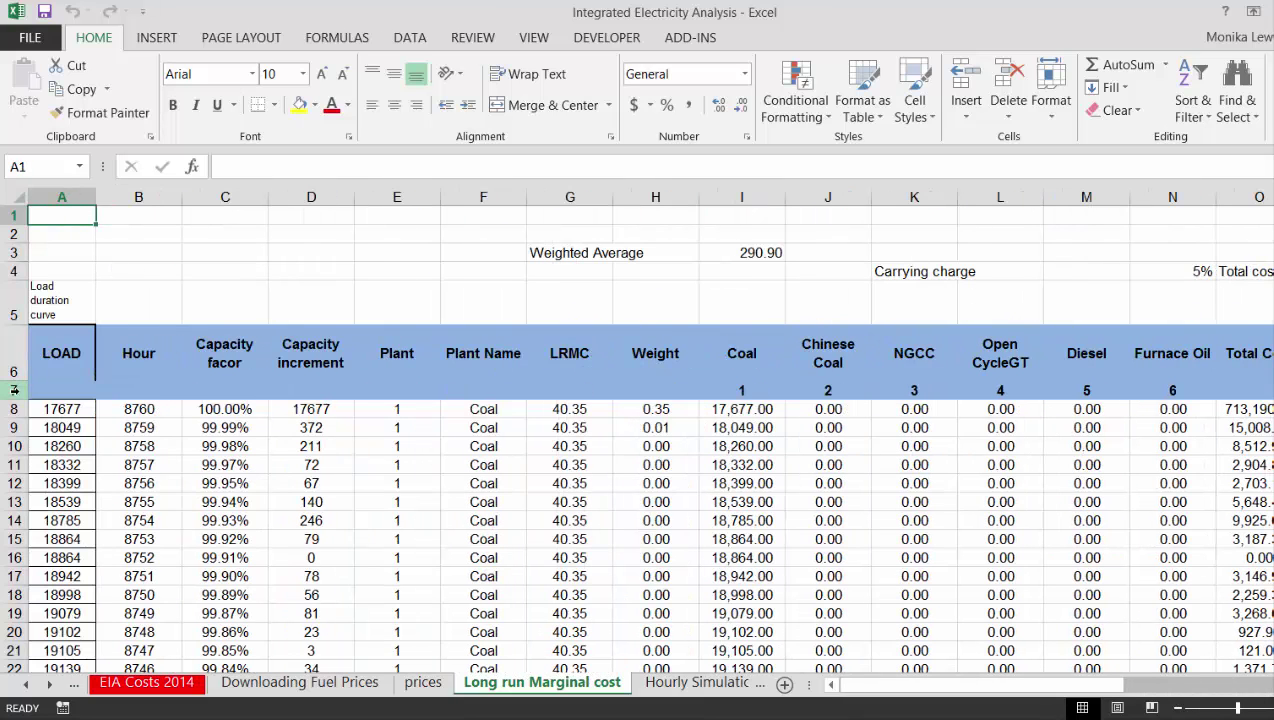